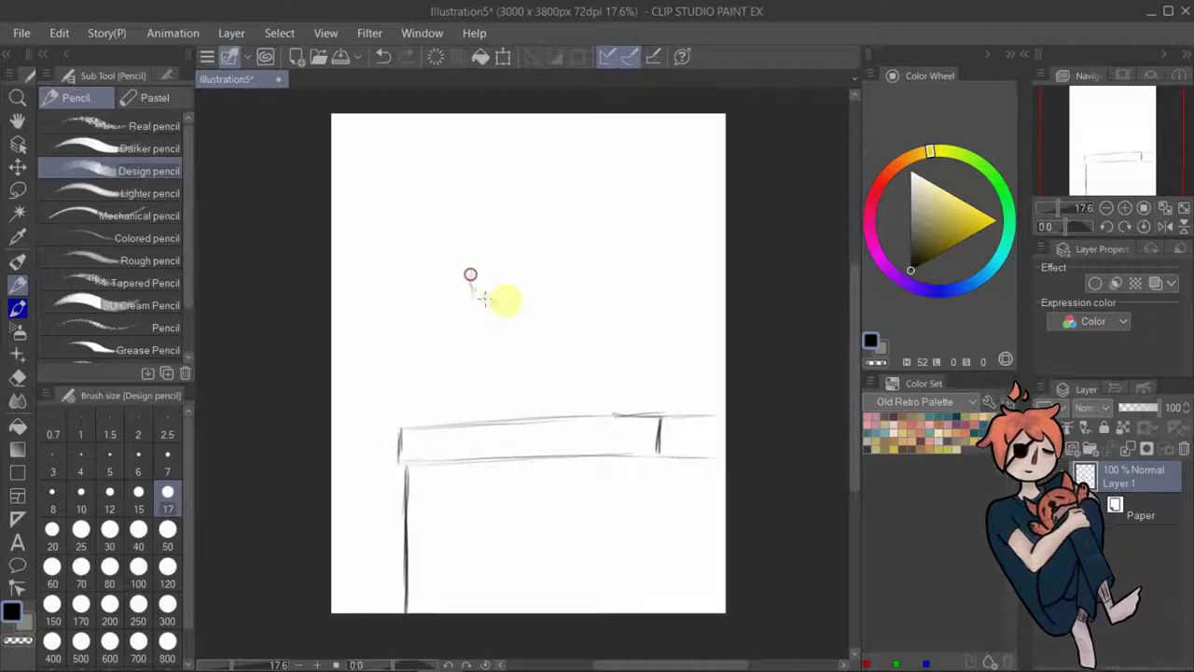
Sketch the seated figure on the ledge with the Design pencil, including the body, traffic-cone hat, hoodie and backpack.
drag(521, 291, 513, 415)
drag(472, 348, 476, 307)
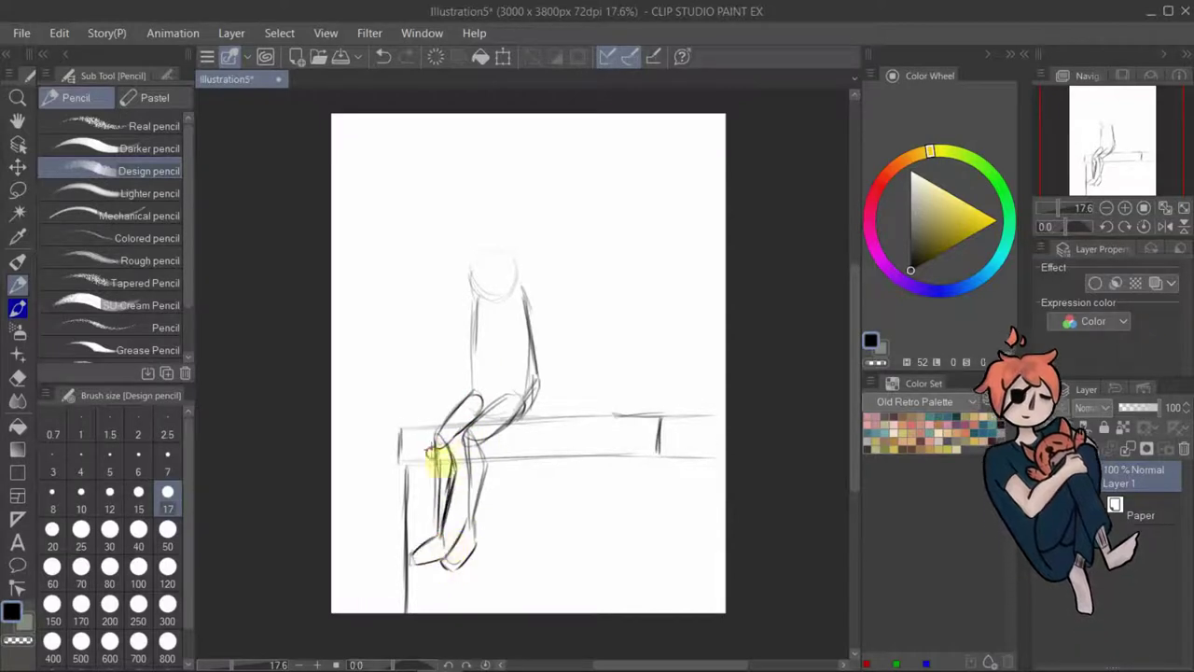
drag(473, 422, 481, 373)
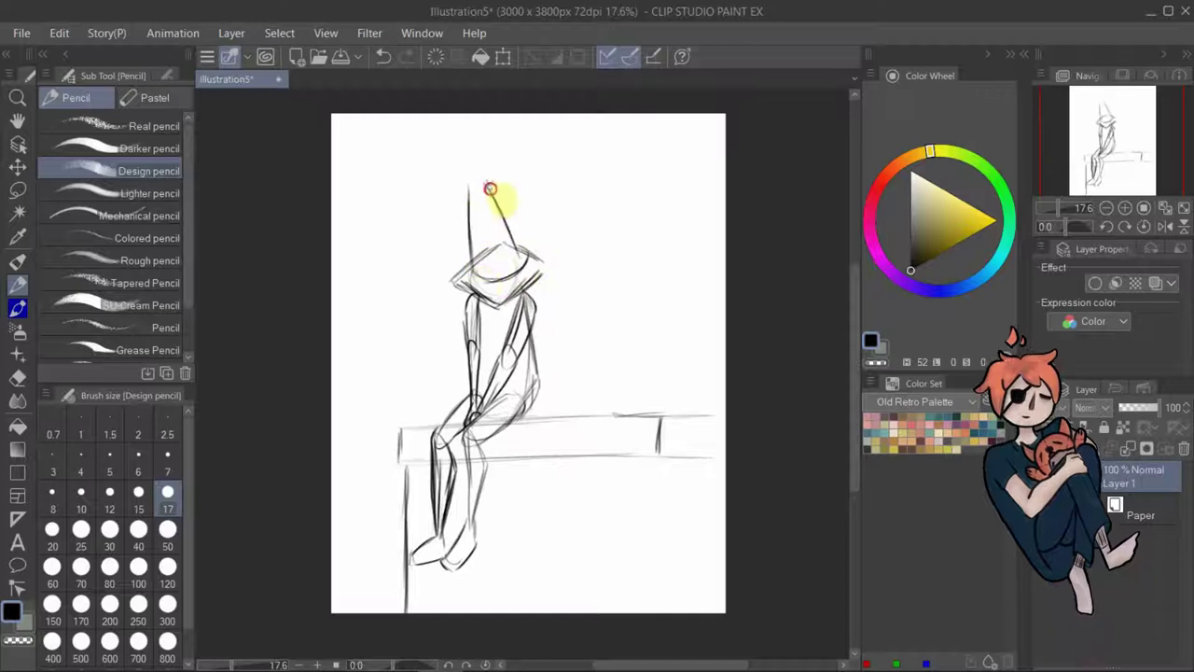
drag(549, 326, 534, 414)
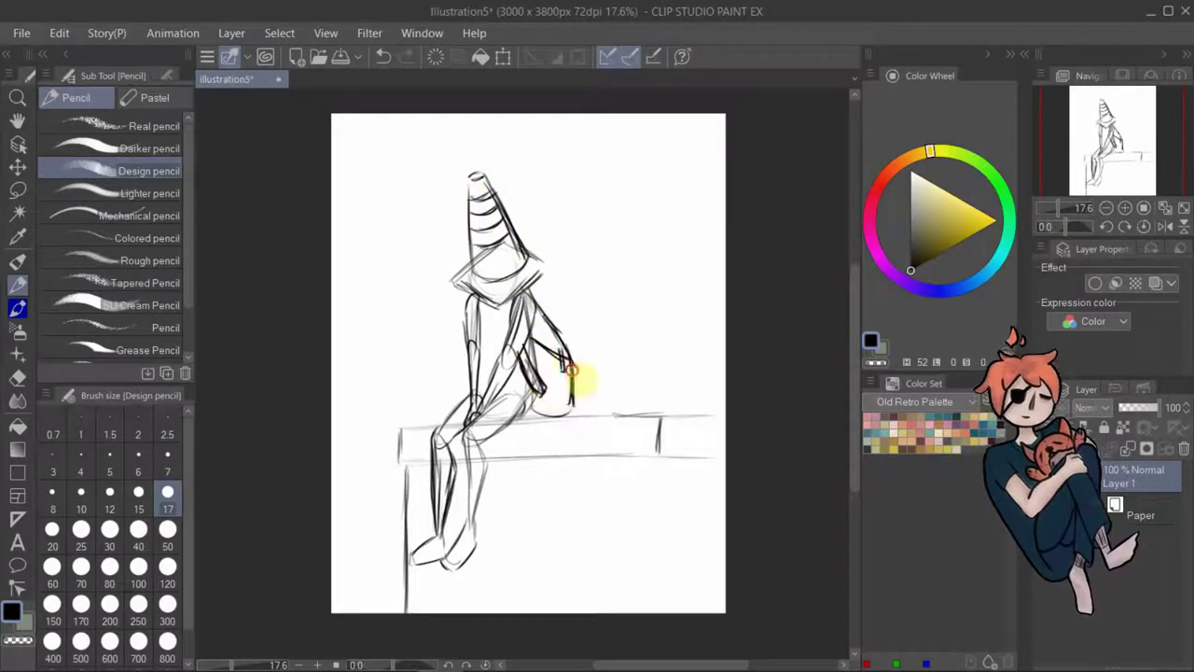
mouse_move(523, 308)
mouse_down()
mouse_move(505, 366)
mouse_move(536, 355)
mouse_move(485, 318)
mouse_up()
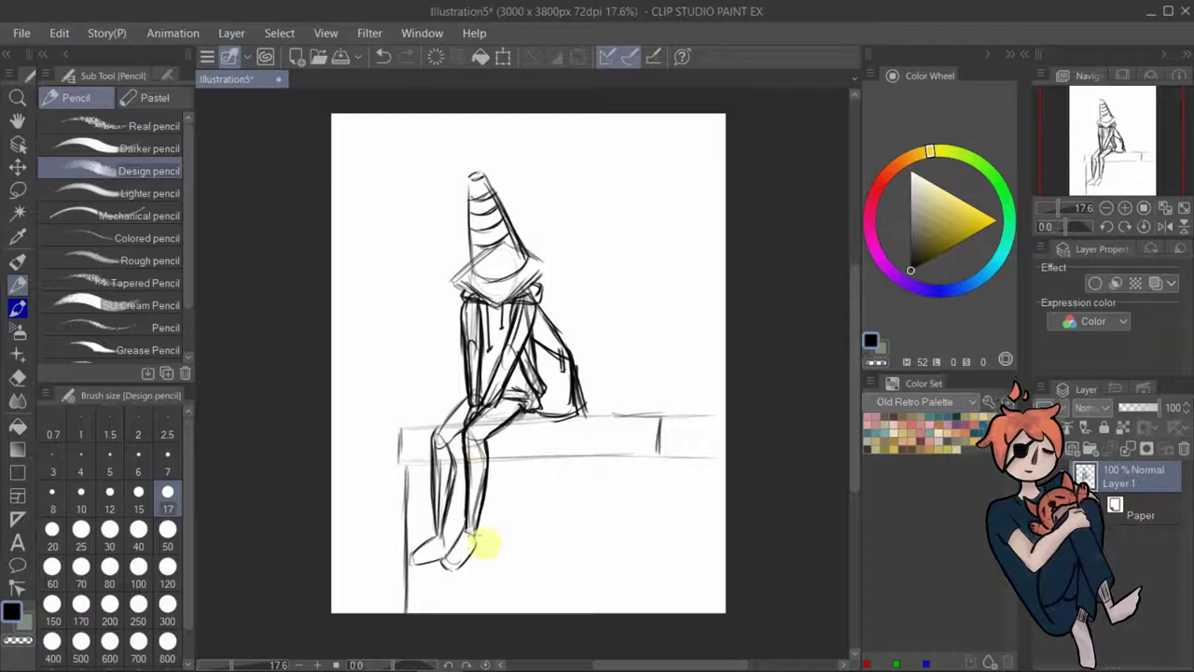
Erase construction lines on the figure's lower legs and redraw the trousers and laced shoes with darker pencil lines.
key(e)
drag(448, 444, 449, 516)
key(p)
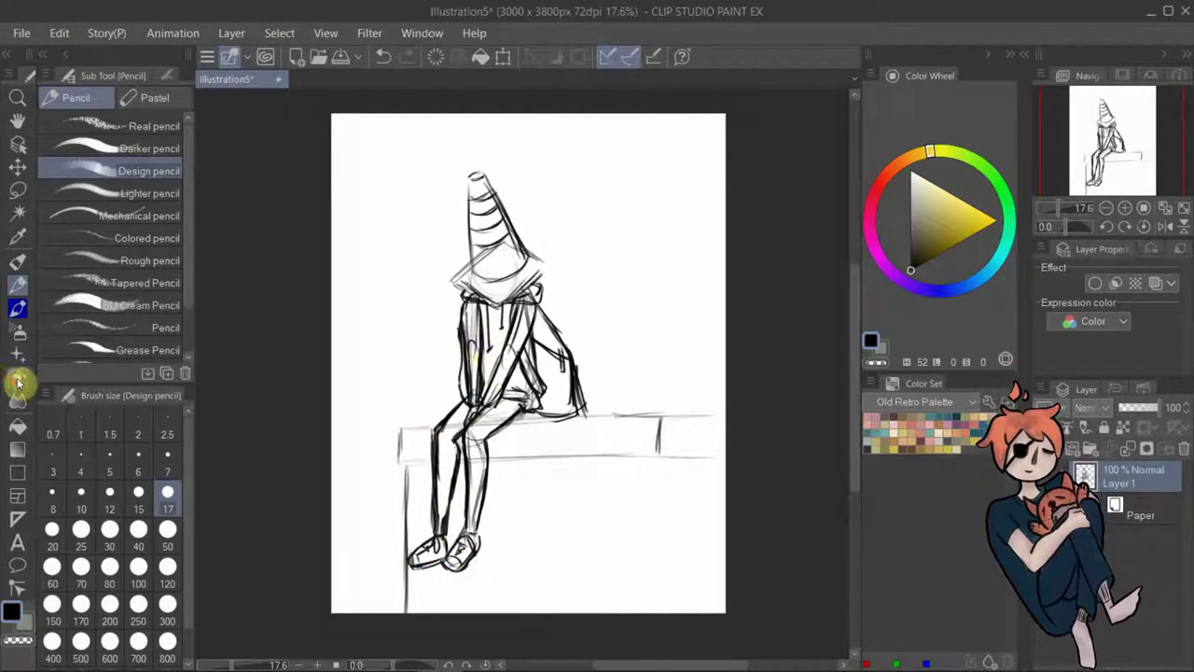
Erase the leftover construction lines inside the hat, sleeves and thighs with the Hard eraser.
key(e)
mouse_move(474, 374)
mouse_down()
mouse_move(524, 340)
mouse_move(489, 390)
mouse_up()
click(18, 286)
click(17, 378)
drag(533, 300, 521, 311)
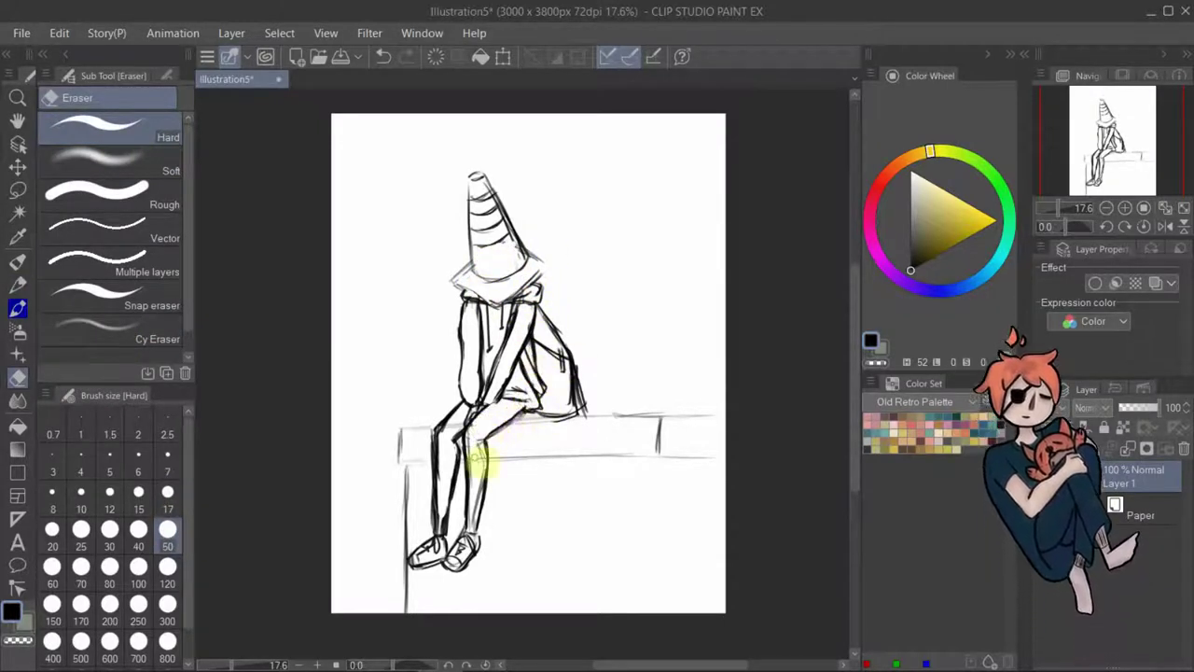
Darken the cone hat's outline and brim with the Design pencil, hatch its coloured bands, and tidy the hoodie sleeve.
click(18, 285)
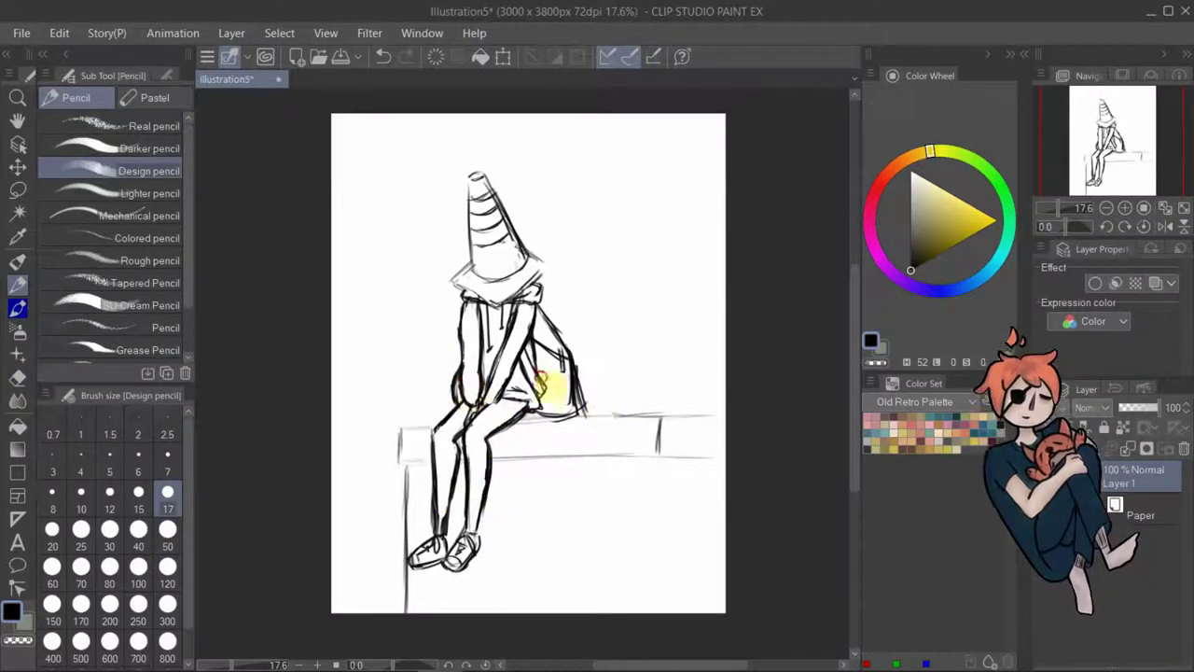
drag(504, 303, 548, 271)
drag(455, 280, 498, 304)
drag(469, 183, 474, 269)
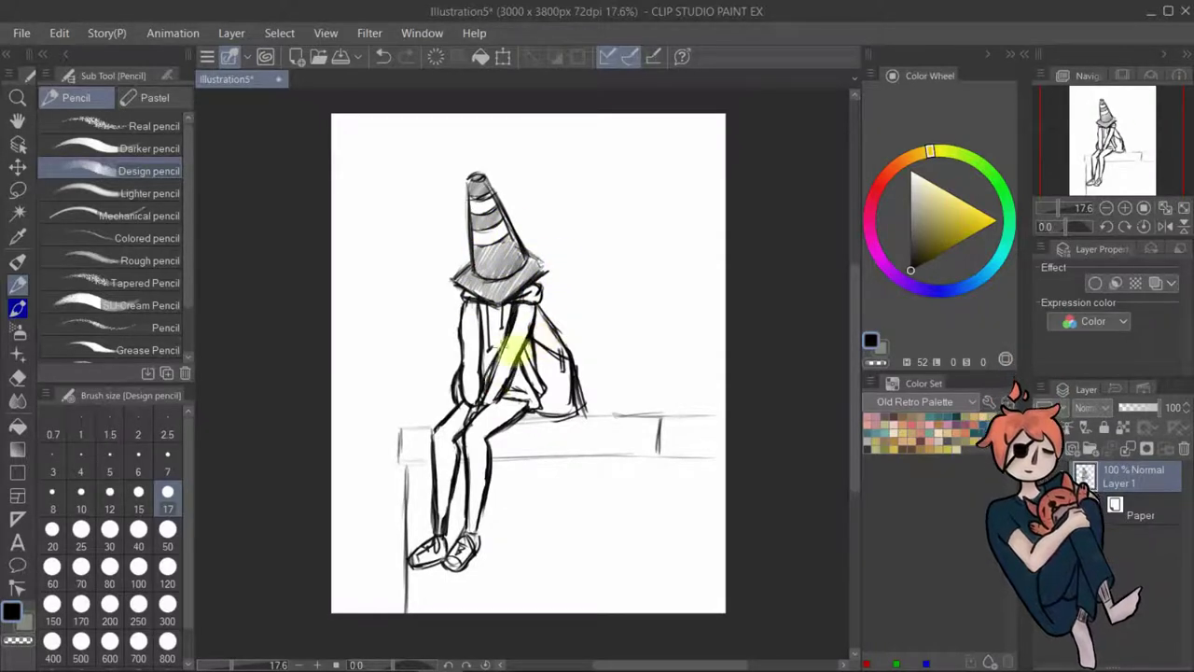
key(e)
click(18, 287)
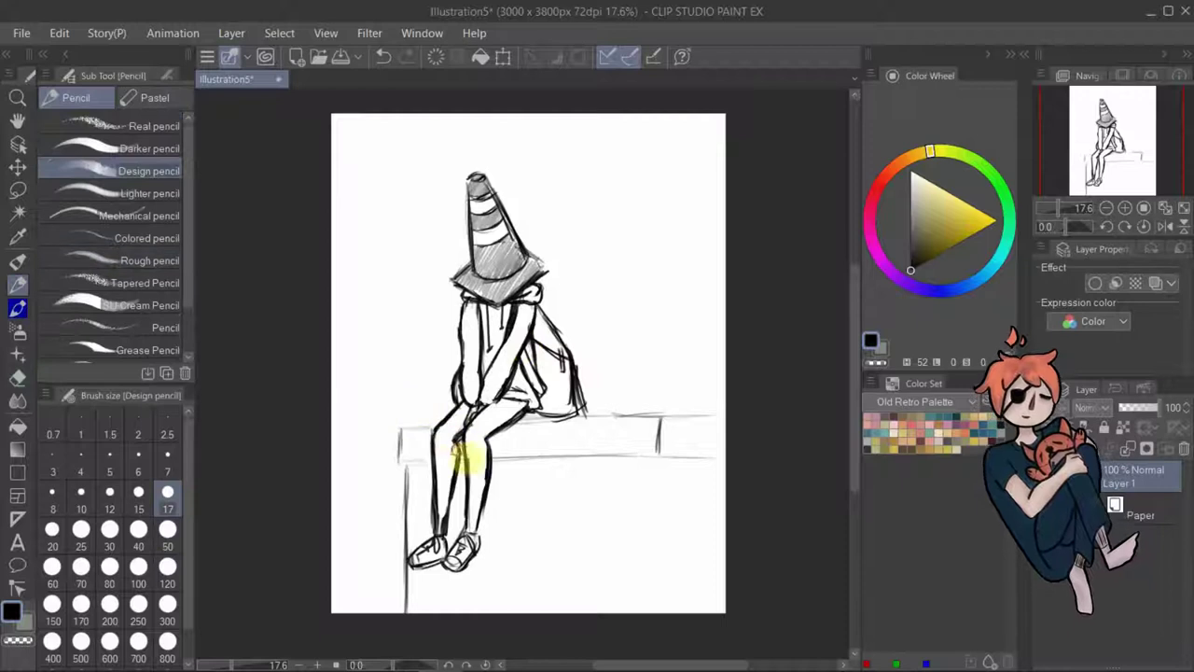
Sketch the ledge's receding top surface behind the figure and the wall's vertical edge beneath it.
drag(402, 428, 456, 407)
drag(576, 365, 605, 353)
drag(663, 414, 725, 378)
drag(602, 354, 724, 350)
drag(659, 462, 656, 611)
Sketch the window frame on the wall below the ledge, with a top rail and doubled vertical posts.
drag(493, 486, 613, 484)
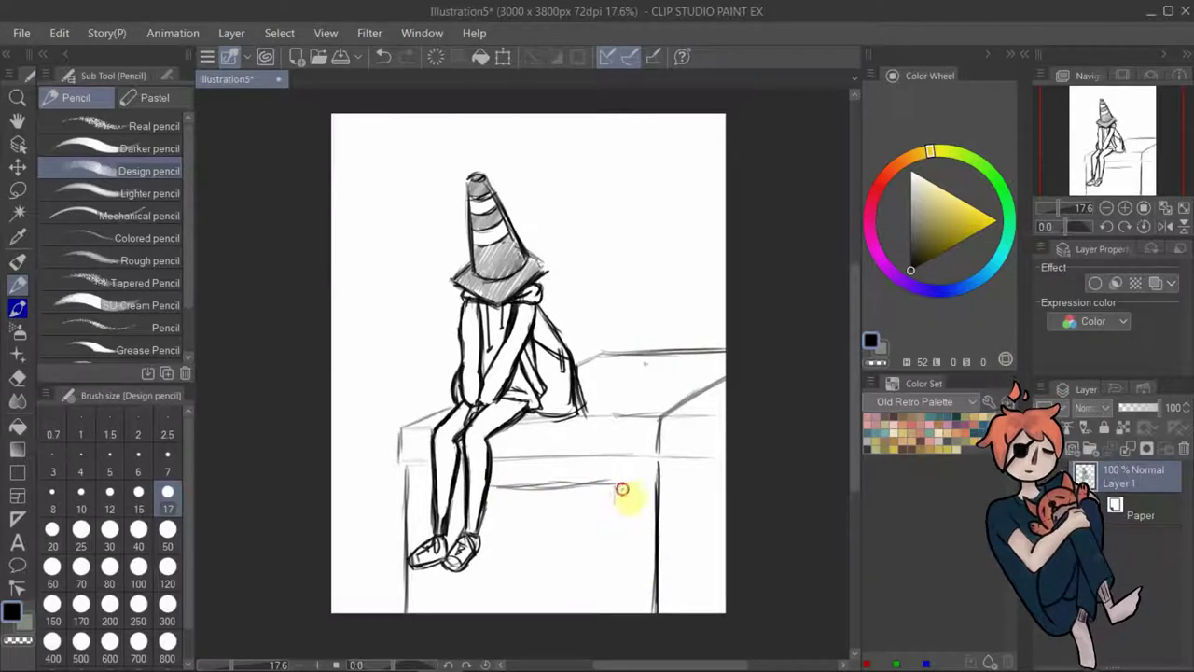
drag(419, 495, 423, 611)
drag(519, 492, 520, 611)
drag(524, 492, 521, 611)
drag(624, 489, 632, 611)
drag(493, 485, 638, 483)
drag(426, 493, 427, 611)
drag(524, 492, 523, 611)
drag(631, 489, 634, 596)
Extend the ledge to the canvas edge, erase stray corner lines, darken its outlines and add the banded wall corner.
drag(611, 457, 725, 457)
mouse_move(615, 416)
mouse_down()
mouse_move(725, 419)
mouse_move(661, 455)
mouse_move(732, 376)
mouse_up()
key(e)
mouse_move(659, 461)
mouse_down()
mouse_move(666, 610)
mouse_move(658, 480)
mouse_up()
click(17, 285)
drag(399, 429, 399, 462)
drag(399, 462, 435, 462)
drag(496, 459, 695, 455)
drag(513, 422, 692, 417)
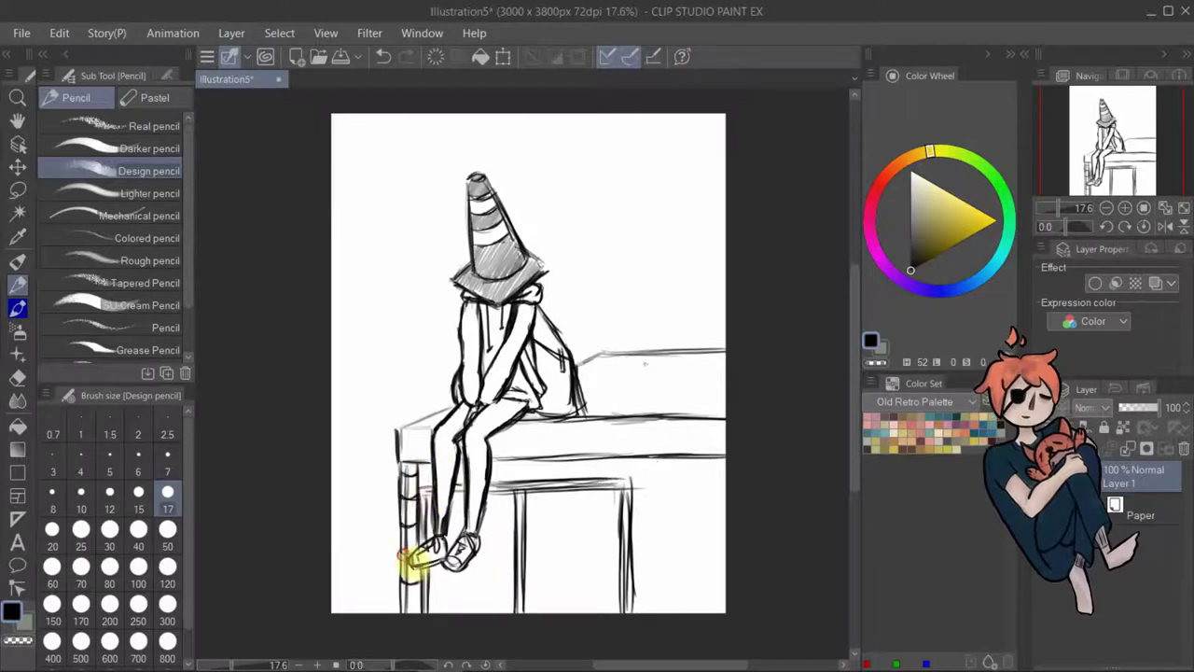
key(e)
key(p)
Sketch the background skyline with light building outlines on both sides of the figure and a tiled roof below.
drag(619, 238, 619, 353)
mouse_move(619, 238)
mouse_down()
mouse_move(728, 230)
mouse_move(697, 233)
mouse_up()
drag(697, 205, 730, 204)
drag(413, 212, 415, 416)
mouse_move(340, 207)
mouse_down()
mouse_move(458, 240)
mouse_move(462, 334)
mouse_move(405, 308)
mouse_move(412, 415)
mouse_up()
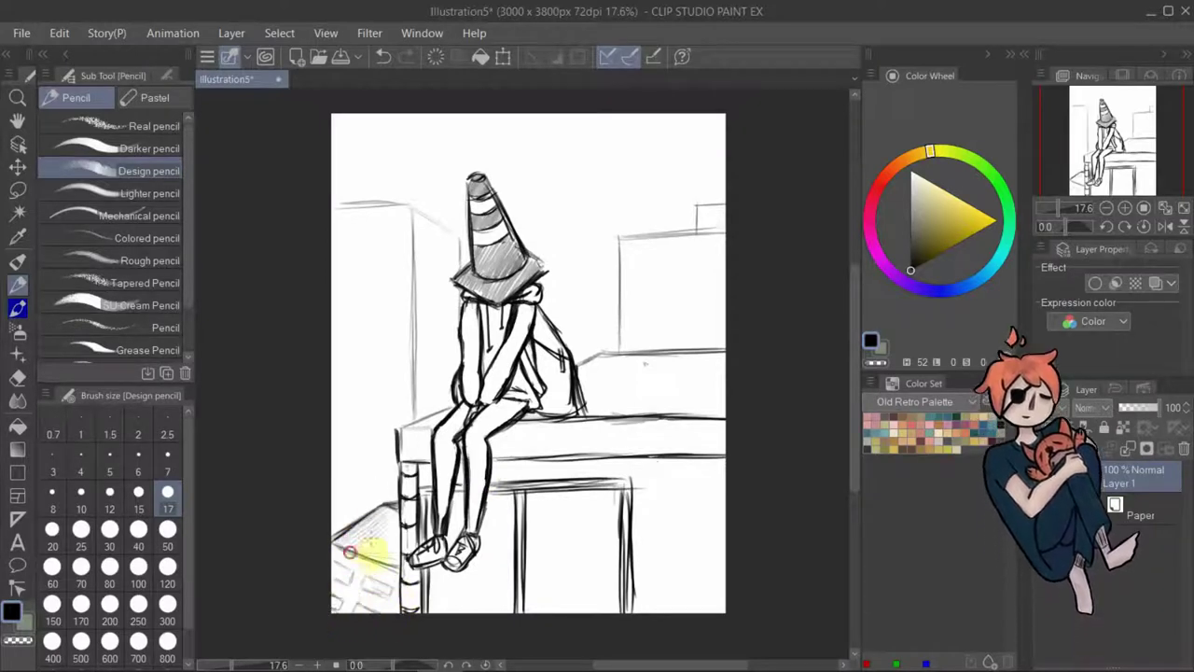
drag(589, 177, 594, 351)
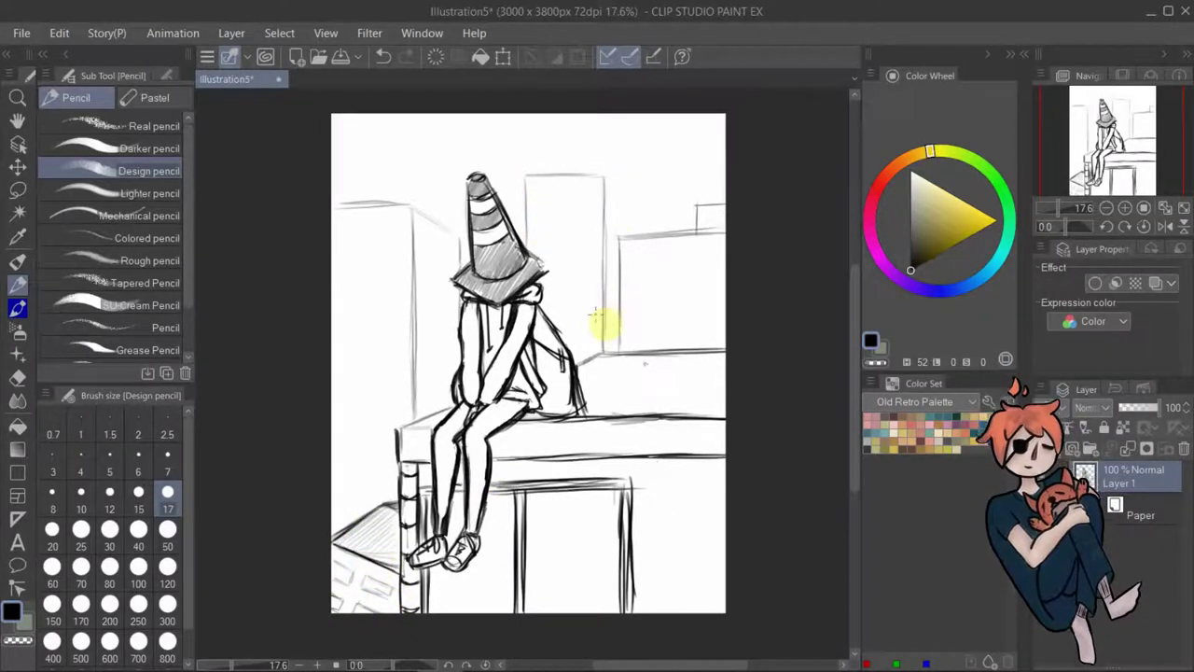
Outline the background buildings in dark grey on Layer 2 with the Design pencil at brush size 120.
click(18, 308)
click(18, 286)
click(168, 533)
click(948, 441)
mouse_move(410, 343)
mouse_down()
mouse_move(405, 275)
mouse_move(403, 346)
mouse_up()
click(168, 571)
mouse_move(336, 211)
mouse_down()
mouse_move(458, 253)
mouse_move(461, 354)
mouse_move(400, 439)
mouse_move(394, 614)
mouse_up()
mouse_move(532, 265)
mouse_down()
mouse_move(568, 187)
mouse_move(635, 365)
mouse_move(711, 218)
mouse_up()
drag(641, 348, 723, 343)
Fill in the background buildings with dark grey using the Design pencil at brush size 170.
click(81, 608)
mouse_move(645, 304)
mouse_down()
mouse_move(636, 252)
mouse_move(636, 266)
mouse_move(686, 276)
mouse_up()
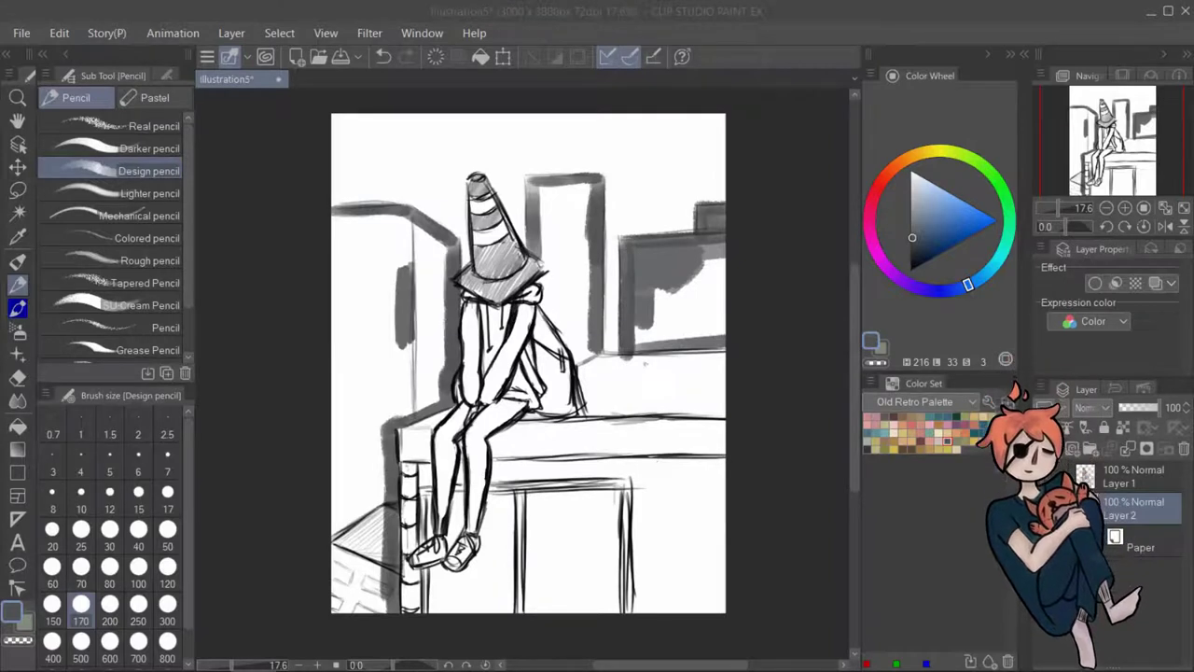
mouse_move(640, 333)
mouse_down()
mouse_move(706, 278)
mouse_move(648, 313)
mouse_move(542, 192)
mouse_move(545, 272)
mouse_move(603, 353)
mouse_move(587, 230)
mouse_move(571, 317)
mouse_move(566, 205)
mouse_move(438, 337)
mouse_move(389, 421)
mouse_move(334, 583)
mouse_move(363, 617)
mouse_move(361, 361)
mouse_move(338, 370)
mouse_move(430, 362)
mouse_move(379, 219)
mouse_move(346, 264)
mouse_move(355, 241)
mouse_move(402, 389)
mouse_move(389, 310)
mouse_move(458, 297)
mouse_up()
Smooth the grey fill of the background buildings with the Wet bleed blender at brush size 300.
click(17, 309)
mouse_move(189, 271)
mouse_down()
mouse_move(183, 336)
mouse_move(190, 212)
mouse_move(168, 223)
mouse_up()
click(165, 223)
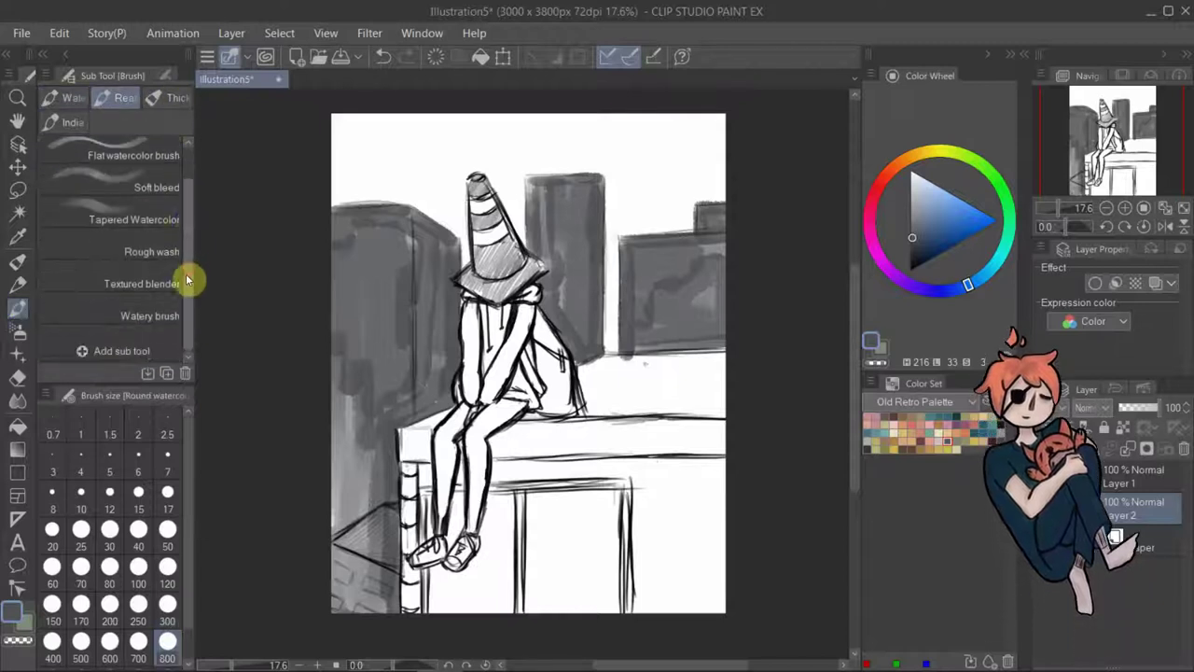
click(168, 609)
mouse_move(376, 398)
mouse_down()
mouse_move(381, 516)
mouse_move(356, 530)
mouse_move(365, 446)
mouse_move(434, 395)
mouse_move(425, 236)
mouse_move(411, 295)
mouse_move(395, 208)
mouse_move(446, 231)
mouse_move(365, 224)
mouse_move(387, 203)
mouse_move(584, 316)
mouse_move(590, 351)
mouse_move(548, 200)
mouse_move(656, 350)
mouse_move(671, 260)
mouse_move(726, 252)
mouse_up()
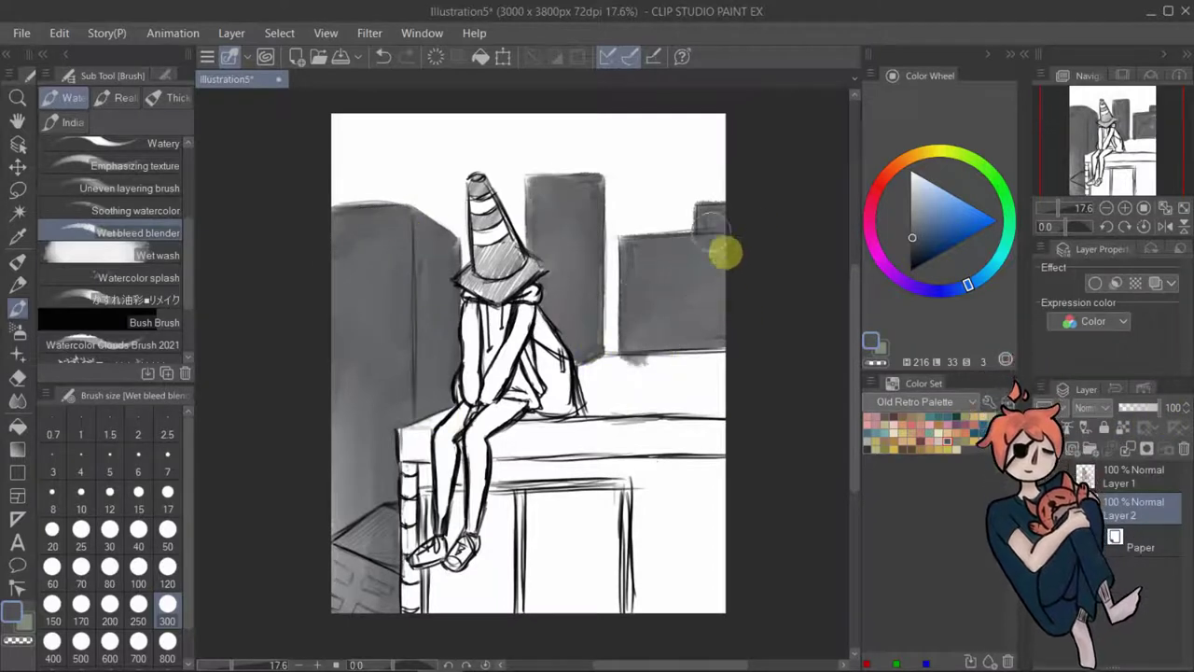
Add a layer beneath the buildings and paint a blue sky with Watercolor Clouds Brush 2021 at size 800.
click(1141, 544)
click(1072, 449)
click(152, 344)
click(984, 425)
click(170, 644)
mouse_move(478, 303)
mouse_down()
mouse_move(383, 131)
mouse_move(333, 125)
mouse_move(624, 325)
mouse_move(622, 282)
mouse_move(737, 199)
mouse_up()
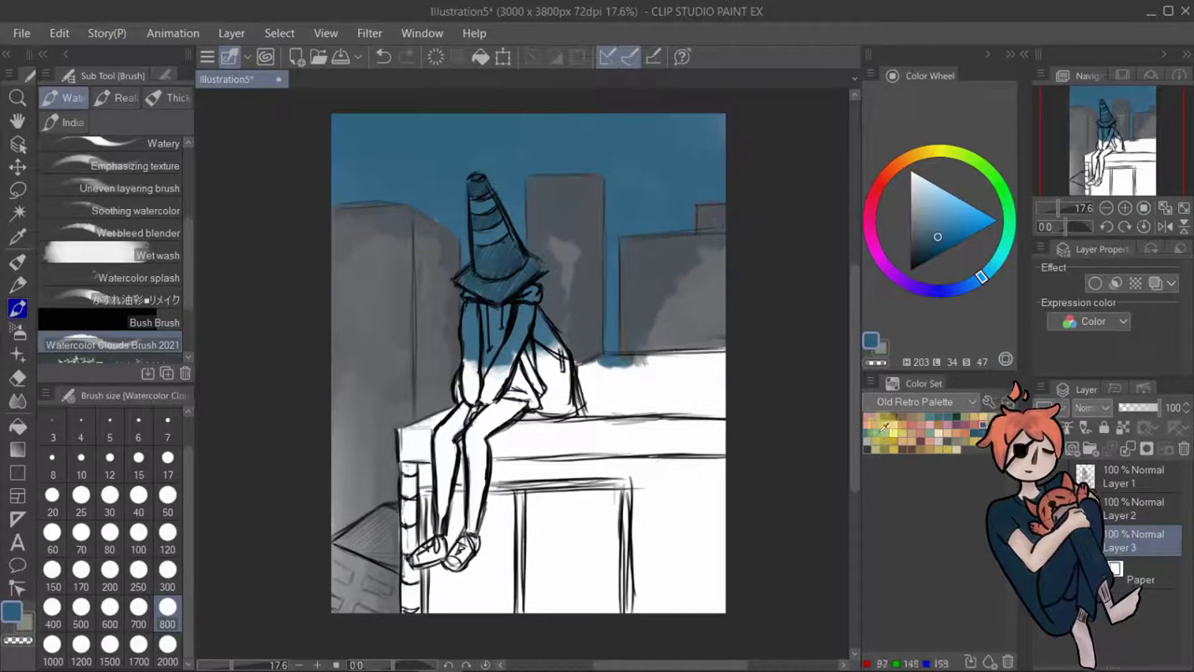
Paint pale cream clouds across the sky with Watercolor Clouds Brush 2021 at size 120.
click(885, 432)
click(169, 535)
mouse_move(396, 163)
mouse_down()
mouse_move(532, 155)
mouse_move(632, 176)
mouse_move(701, 96)
mouse_up()
click(939, 442)
mouse_move(644, 152)
mouse_down()
mouse_move(679, 149)
mouse_move(719, 174)
mouse_move(523, 146)
mouse_move(616, 155)
mouse_move(675, 132)
mouse_up()
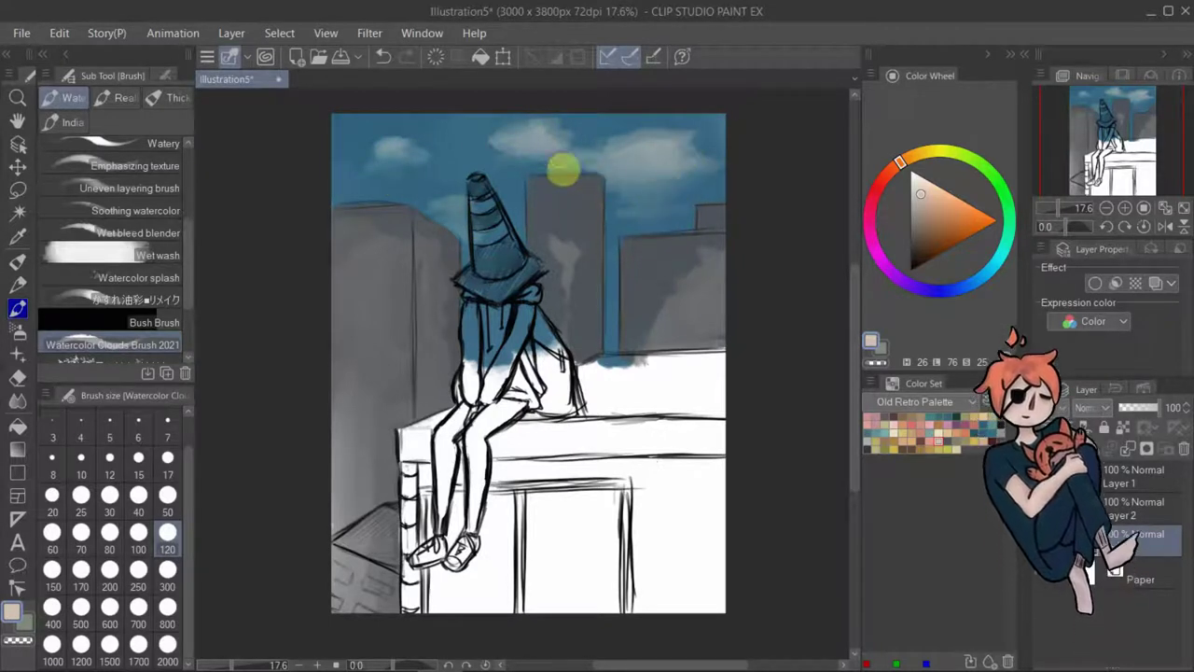
Sample the sky's blue-green for touch-ups and tint the clouds with orange.
alt+click(715, 184)
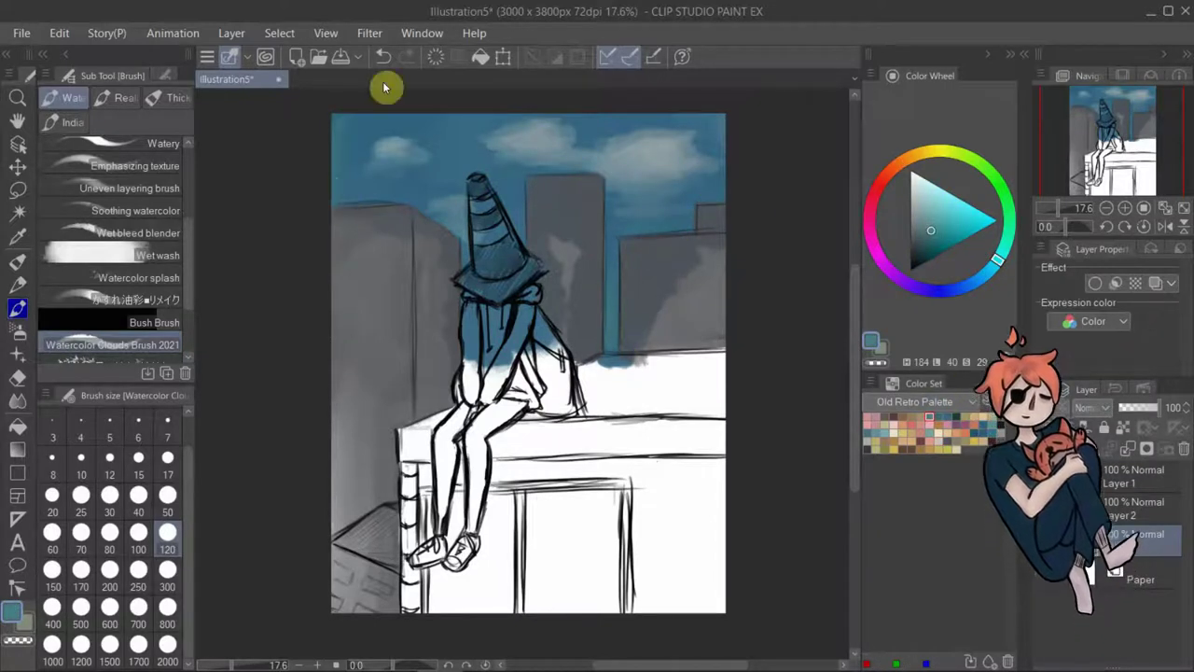
click(965, 433)
drag(544, 138, 507, 155)
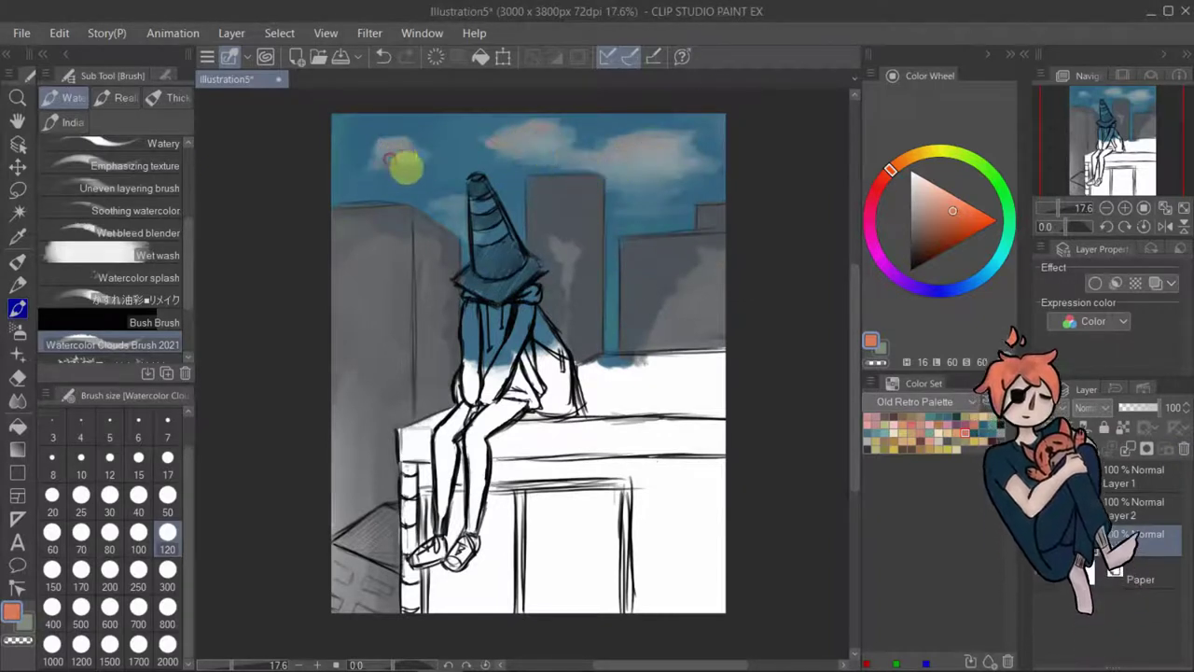
Try an orange Wet wash over the left-hand building on Layer 2.
click(140, 252)
click(356, 247)
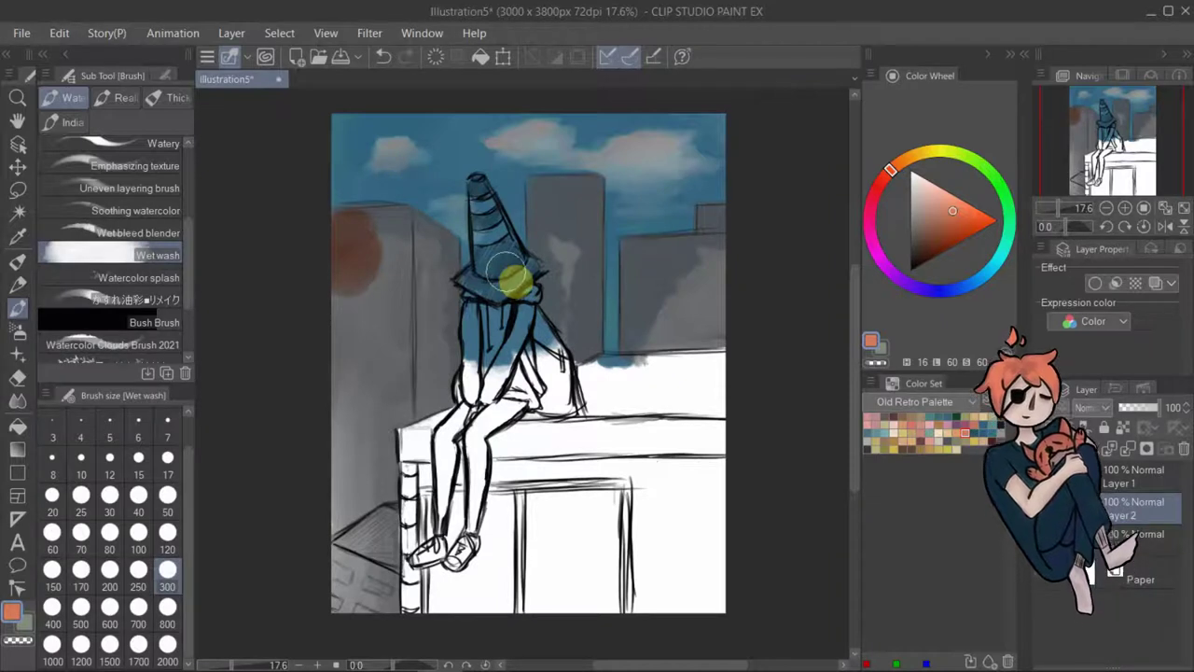
click(20, 33)
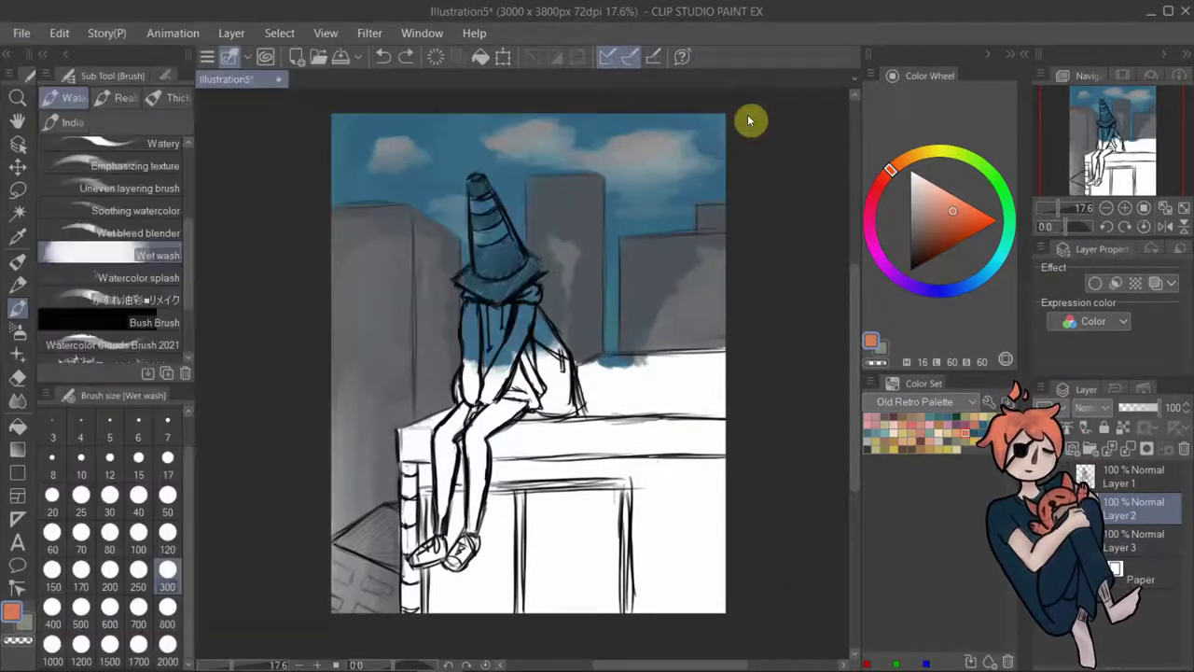
Blend the uneven sky-layer patches showing through the right and middle buildings with the Wet bleed blender.
click(160, 232)
click(1133, 540)
drag(709, 255, 681, 296)
drag(566, 250, 578, 282)
Try the Difference, Linear light and Brightness blending modes on the sky layer.
click(1092, 407)
click(1115, 280)
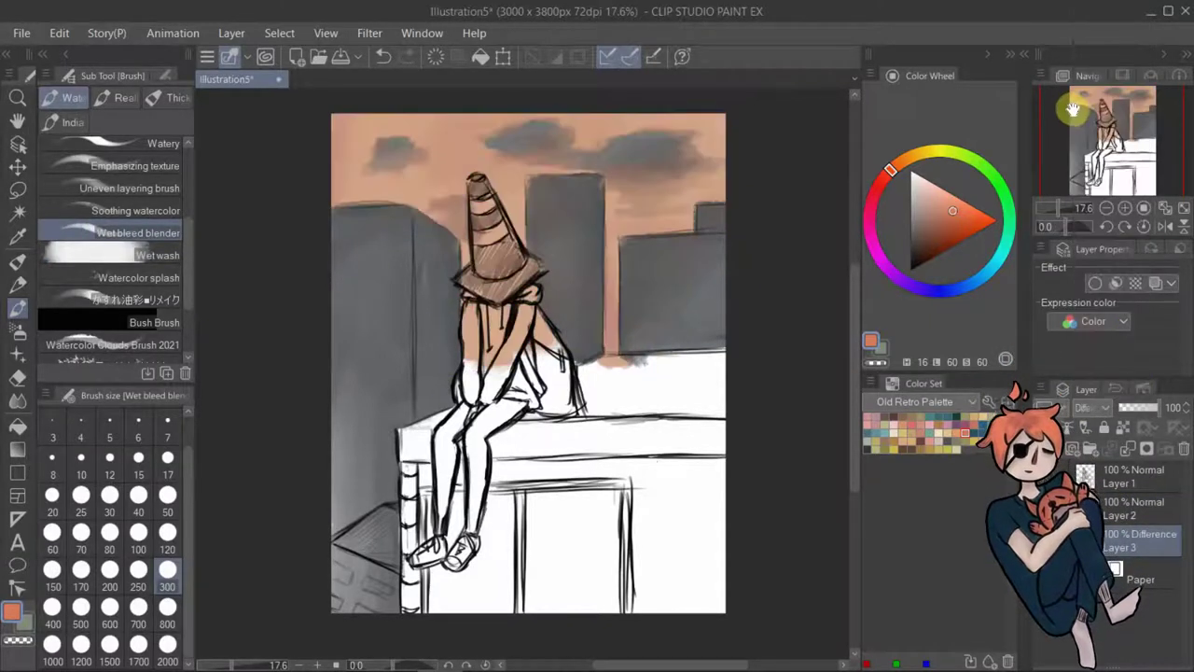
click(1091, 408)
click(1101, 252)
click(1105, 405)
click(1101, 266)
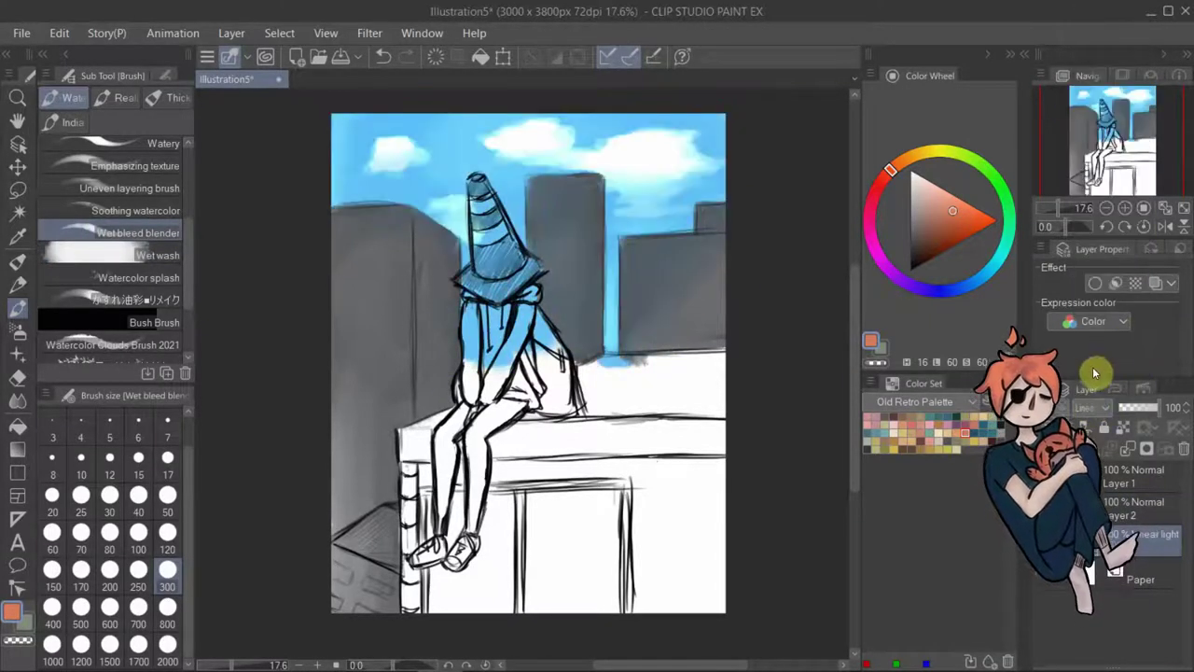
click(1101, 412)
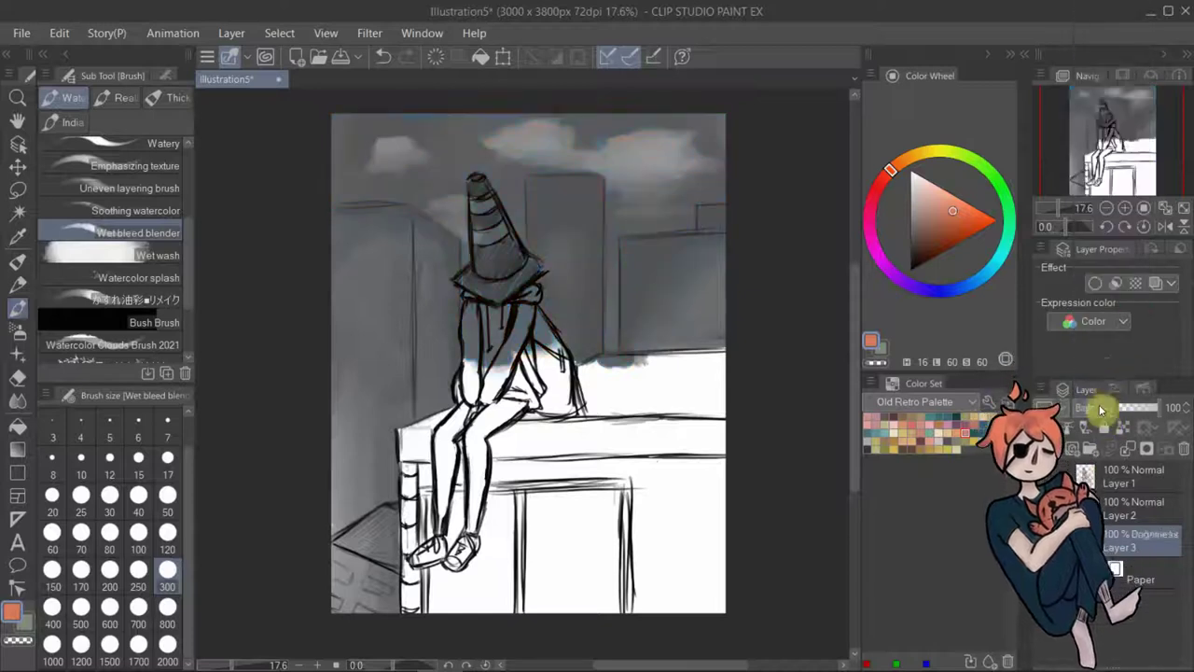
Set the sky layer's blending mode to Hard light.
click(1113, 397)
click(1098, 411)
click(1099, 407)
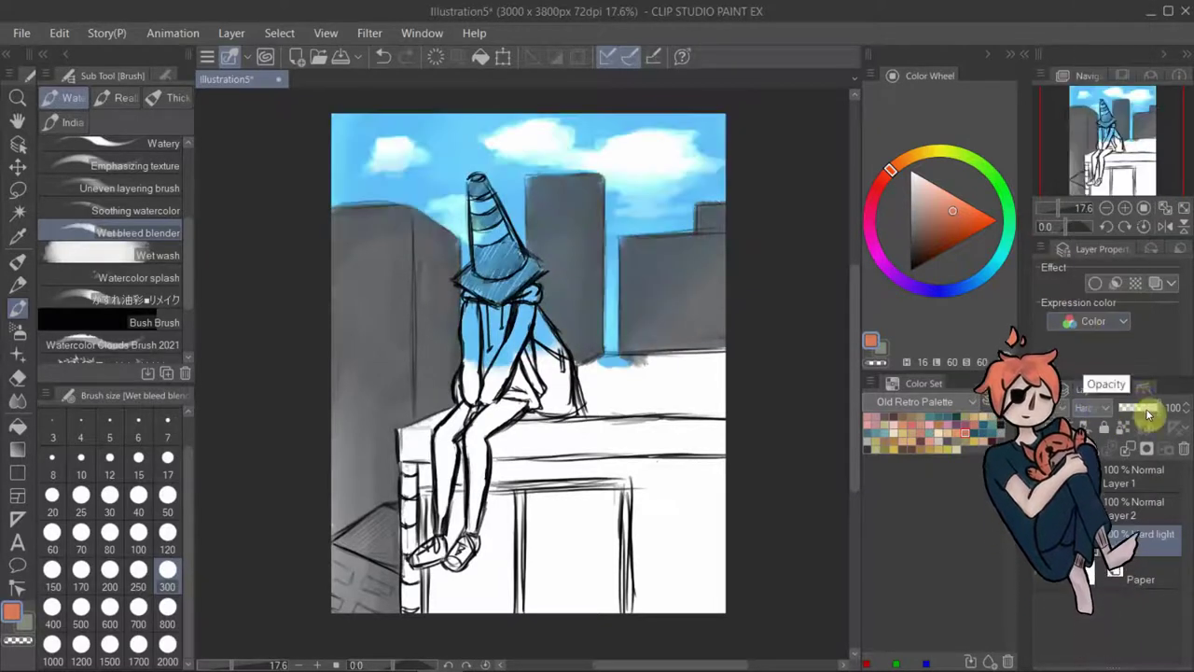
Set the buildings layer's blending mode to Multiply and blend the left-hand building with the Wet bleed blender.
click(1113, 514)
click(1101, 406)
click(1114, 284)
click(1101, 404)
click(1117, 213)
click(1103, 406)
click(1112, 176)
click(1105, 404)
click(1111, 139)
click(1096, 411)
click(1108, 48)
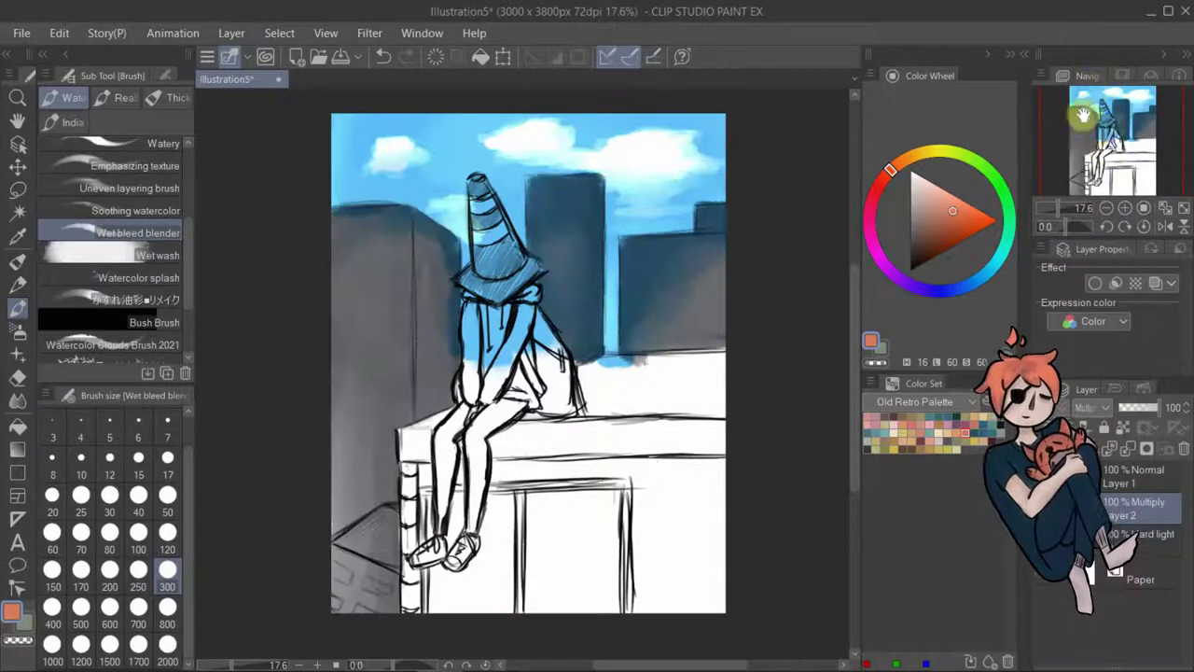
drag(439, 282, 386, 241)
Outline the foreground ledge and wall on a new layer above the buildings and fill the enclosed area with colour.
click(1124, 509)
click(1073, 449)
click(993, 440)
click(18, 262)
mouse_move(578, 460)
mouse_down()
mouse_move(598, 437)
mouse_move(412, 435)
mouse_move(467, 422)
mouse_up()
click(168, 538)
drag(412, 456, 411, 612)
mouse_move(580, 375)
mouse_down()
mouse_move(590, 417)
mouse_move(598, 378)
mouse_move(716, 367)
mouse_up()
drag(616, 371, 737, 357)
click(18, 427)
click(571, 541)
Touch up the ledge edges, lock the layer's transparent pixels and paint grey tones over the ledge.
click(18, 284)
click(17, 263)
mouse_move(608, 422)
mouse_down()
mouse_move(591, 453)
mouse_move(612, 431)
mouse_up()
drag(622, 371, 585, 364)
click(1123, 427)
click(984, 433)
click(868, 441)
mouse_move(686, 406)
mouse_down()
mouse_move(757, 412)
mouse_move(661, 461)
mouse_move(413, 445)
mouse_move(414, 479)
mouse_move(496, 427)
mouse_move(608, 458)
mouse_move(672, 373)
mouse_move(667, 431)
mouse_up()
click(947, 442)
mouse_move(504, 459)
mouse_down()
mouse_move(573, 459)
mouse_move(414, 440)
mouse_move(408, 419)
mouse_move(705, 357)
mouse_move(612, 366)
mouse_move(684, 349)
mouse_move(636, 411)
mouse_move(684, 368)
mouse_move(595, 401)
mouse_move(607, 458)
mouse_move(599, 426)
mouse_move(469, 435)
mouse_move(410, 475)
mouse_move(560, 466)
mouse_move(445, 469)
mouse_move(537, 444)
mouse_up()
Blend the painted ledge tones with the Wet bleed blender, adjusting the brush size.
click(18, 308)
key(])
key(])
key(])
key(])
key(])
key(bracketleft)
key(bracketleft)
key(bracketleft)
key(bracketleft)
key(bracketleft)
Paint the window's posts below the ledge in a new palette colour with the Design pencil.
click(919, 417)
key(p)
drag(535, 502, 532, 611)
drag(614, 496, 613, 612)
mouse_move(529, 500)
mouse_down()
mouse_move(612, 495)
mouse_move(508, 611)
mouse_up()
drag(432, 611, 437, 498)
mouse_move(537, 500)
mouse_down()
mouse_move(597, 560)
mouse_move(557, 629)
mouse_move(454, 507)
mouse_move(454, 571)
mouse_move(488, 528)
mouse_move(450, 562)
mouse_move(498, 554)
mouse_move(469, 530)
mouse_move(561, 557)
mouse_move(585, 630)
mouse_move(557, 476)
mouse_move(519, 612)
mouse_up()
Highlight the window frame's rail and posts with pale cream pencil strokes.
key(b)
click(938, 437)
key(p)
mouse_move(508, 482)
mouse_down()
mouse_move(631, 482)
mouse_move(625, 611)
mouse_up()
drag(433, 489, 424, 622)
click(18, 309)
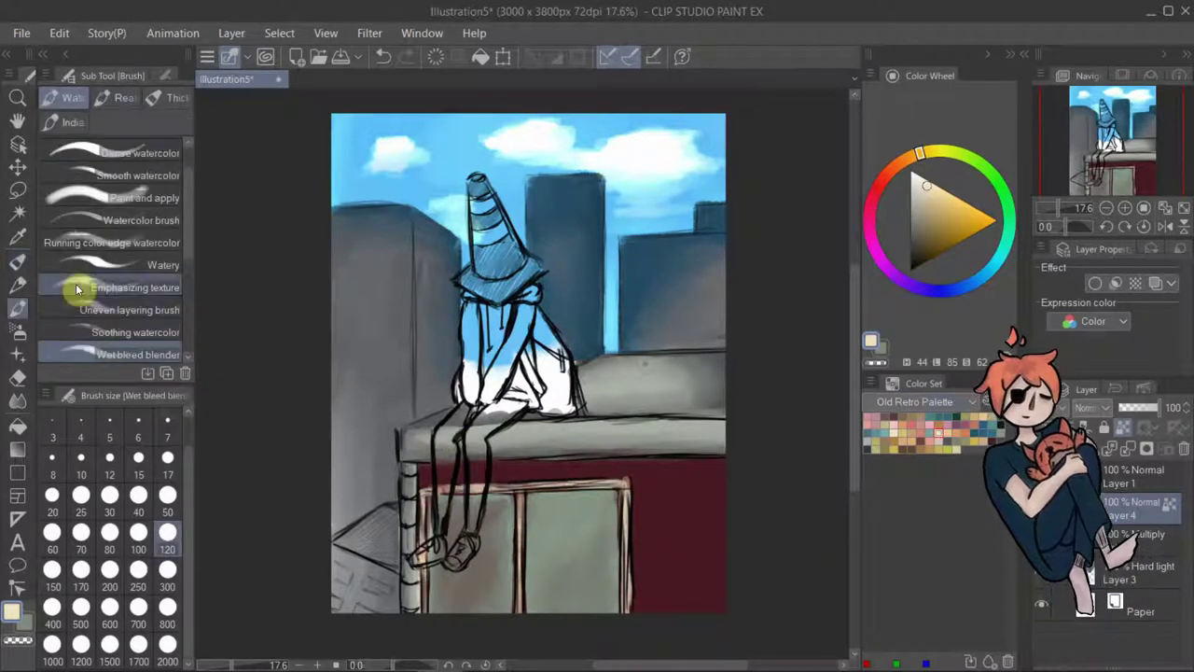
Finish the window frame highlight, then paint the seated figure orange with the Design pencil at size 50.
drag(625, 490, 623, 576)
click(965, 433)
click(18, 284)
click(168, 460)
click(168, 499)
mouse_move(475, 259)
mouse_down()
mouse_move(512, 210)
mouse_move(544, 282)
mouse_move(467, 289)
mouse_move(427, 558)
mouse_move(479, 506)
mouse_move(471, 485)
mouse_move(506, 370)
mouse_move(478, 462)
mouse_up()
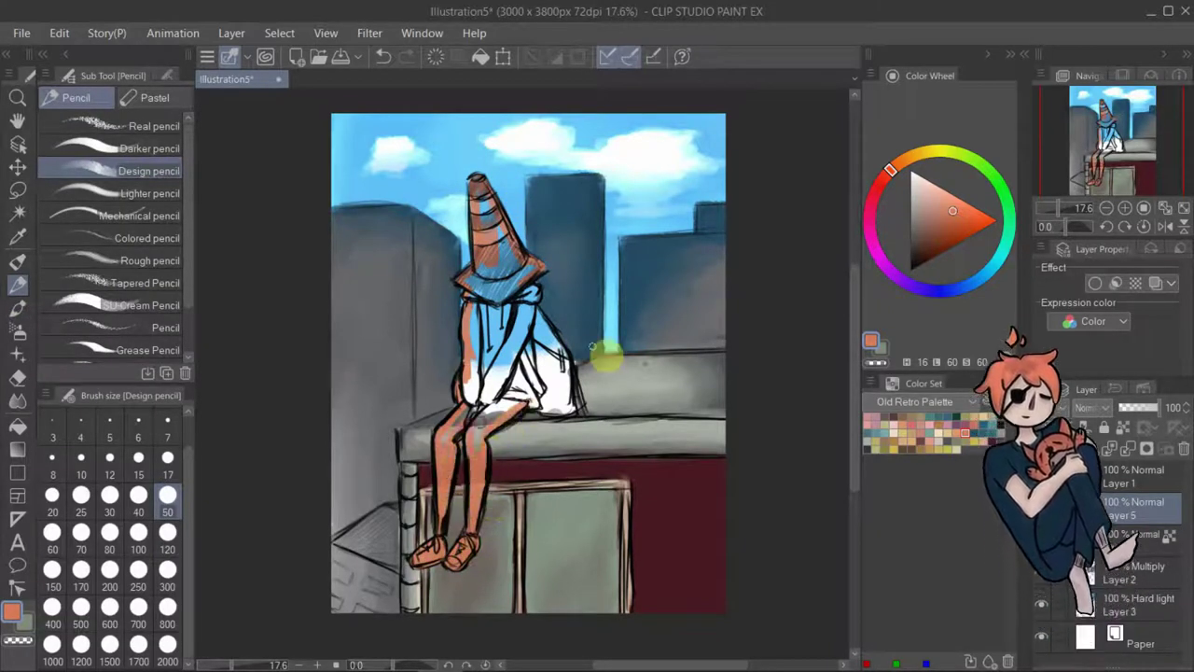
Fill the figure's remaining areas with orange and erase the skyline's sketch outlines on Layer 1.
key(g)
click(467, 342)
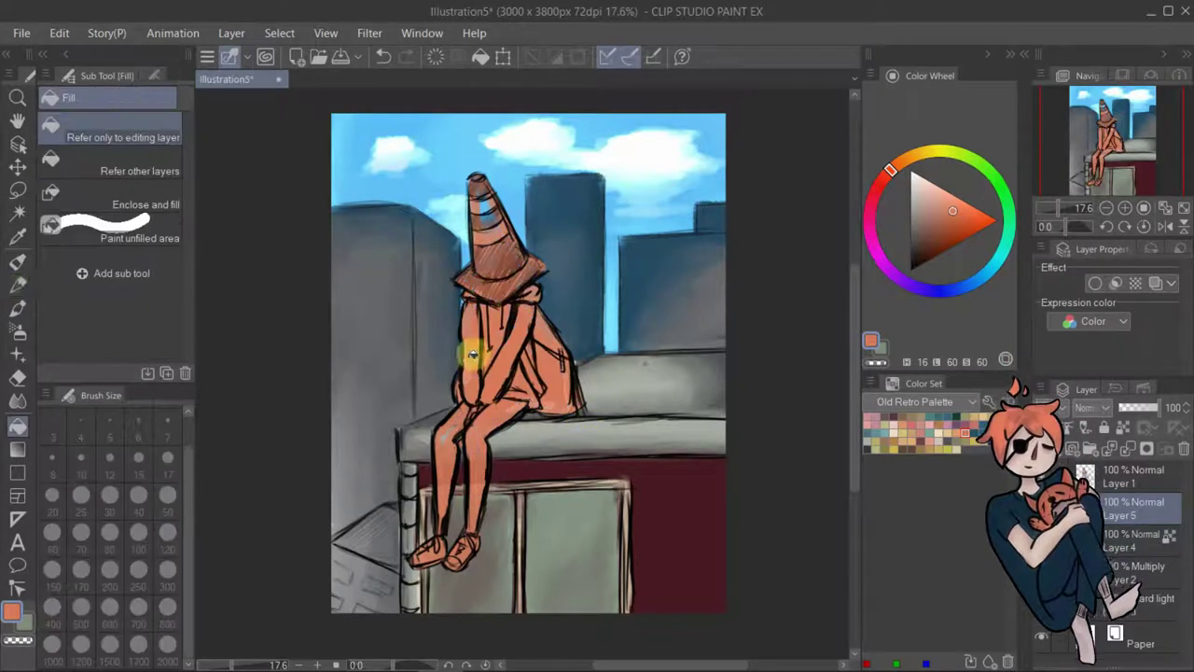
key(p)
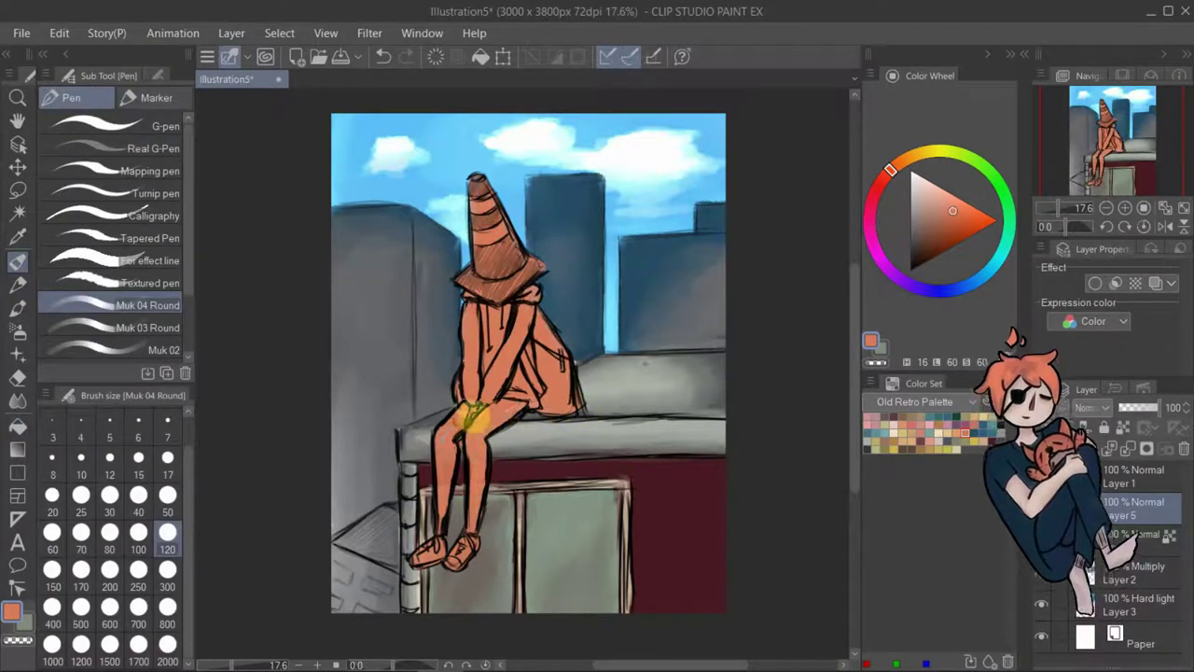
click(1133, 477)
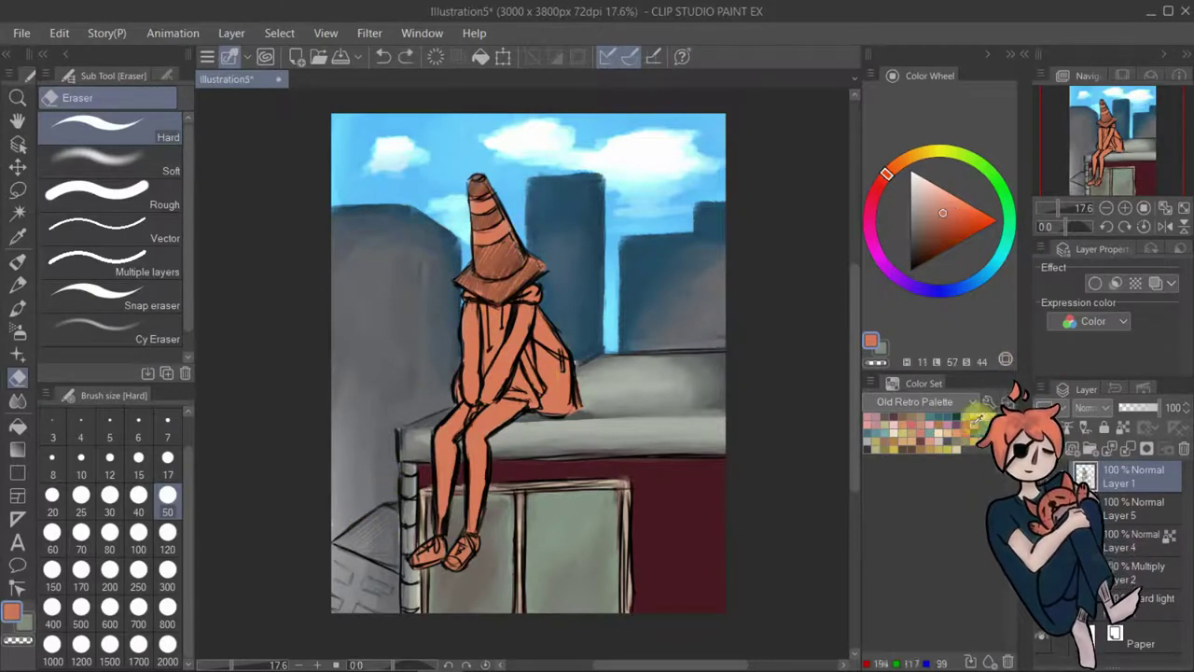
Lock Layer 5's transparent pixels and shade the hat, hoodie and legs in a dark palette colour with the Design pencil.
click(920, 449)
click(1134, 509)
click(1124, 427)
key(p)
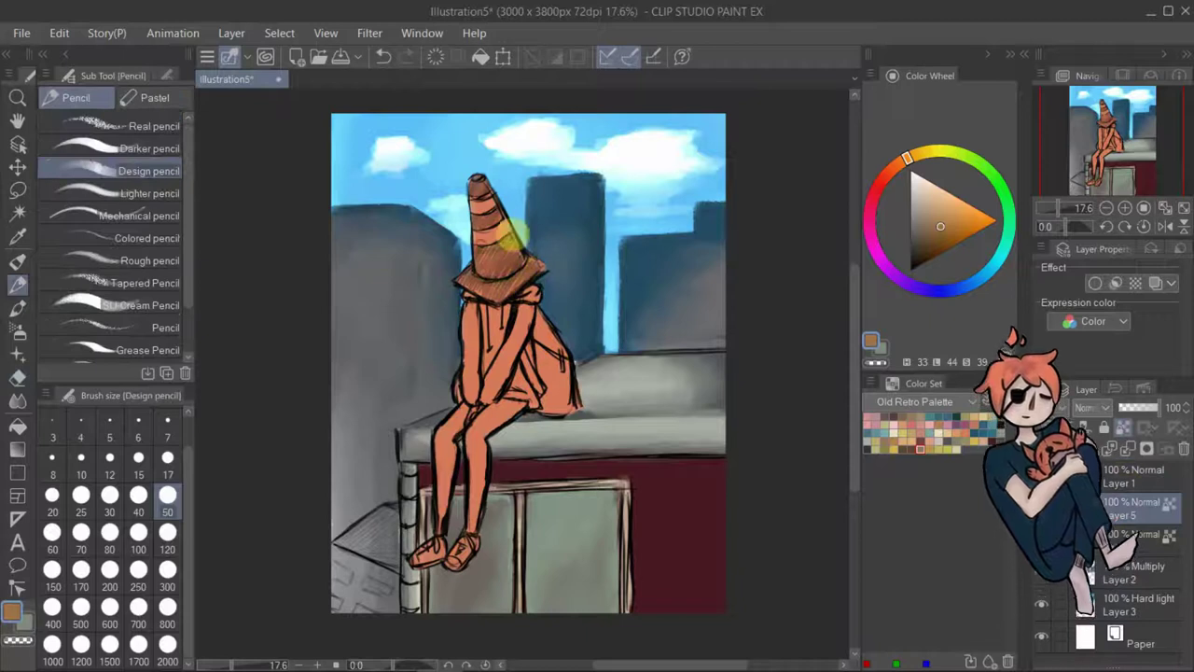
click(1000, 441)
drag(494, 258, 485, 223)
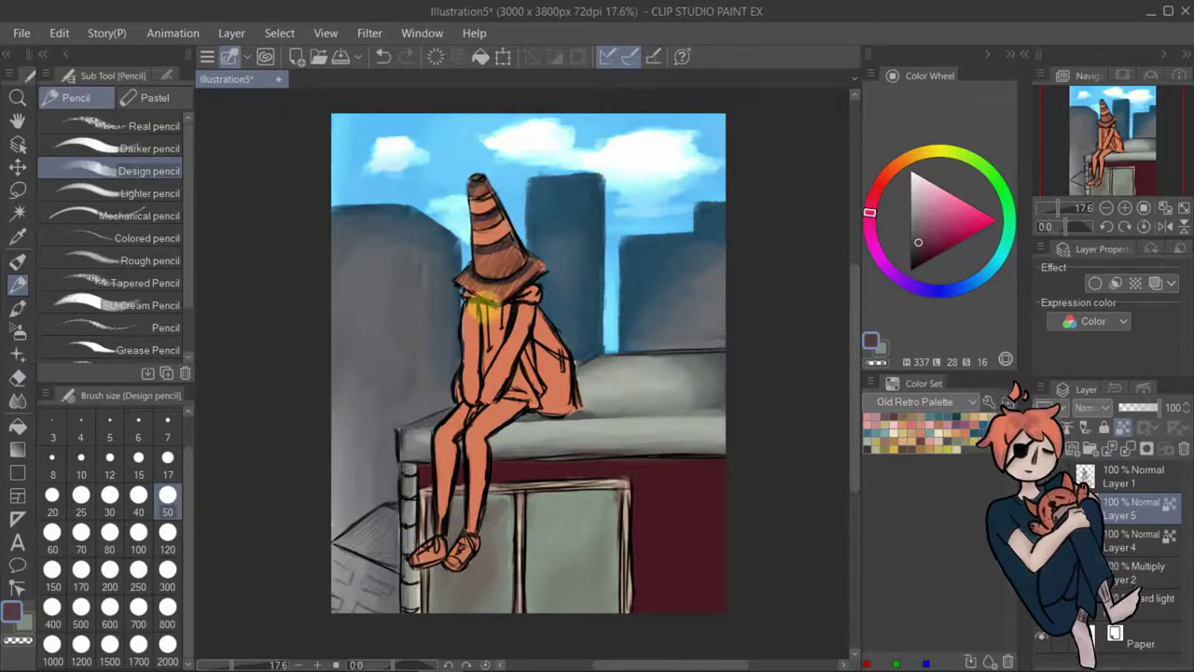
mouse_move(497, 333)
mouse_down()
mouse_move(467, 401)
mouse_move(520, 382)
mouse_move(526, 413)
mouse_move(551, 375)
mouse_move(552, 415)
mouse_up()
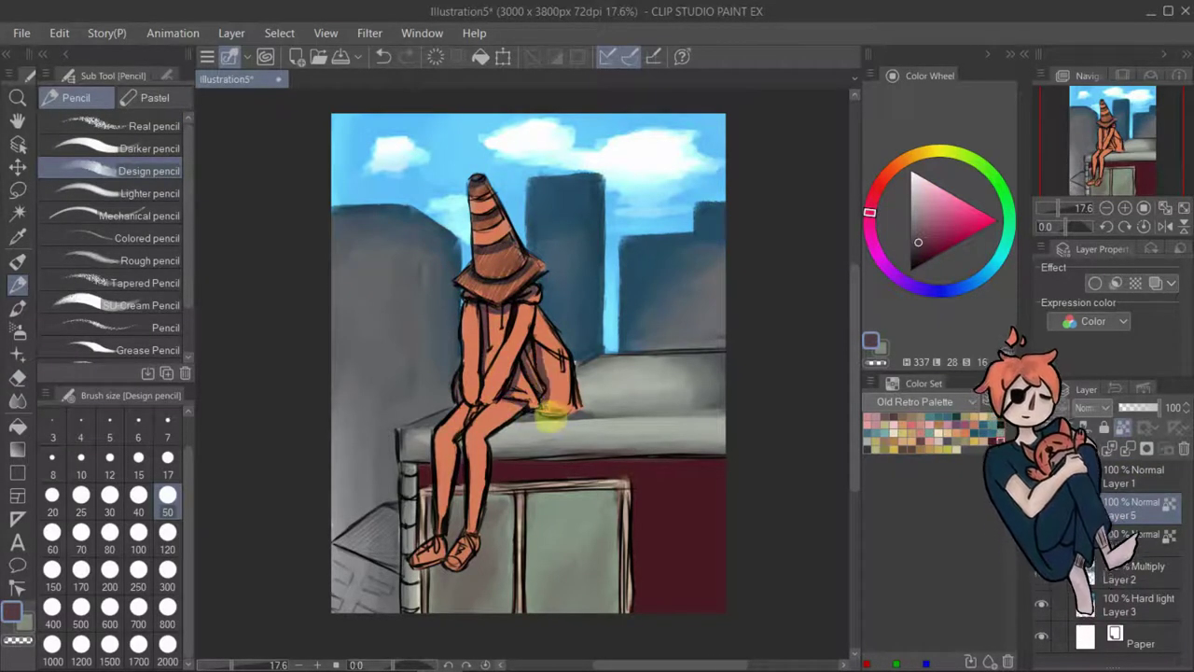
mouse_move(564, 369)
mouse_down()
mouse_move(523, 420)
mouse_move(494, 416)
mouse_move(466, 449)
mouse_move(473, 544)
mouse_up()
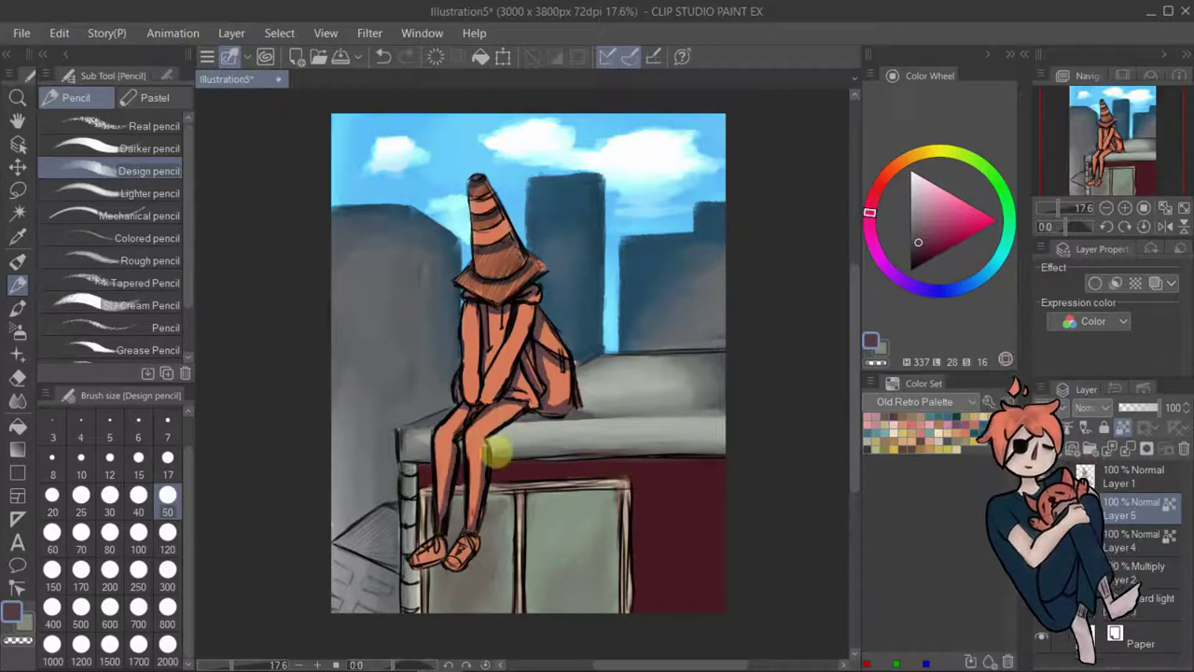
Blend the shading on the figure with the Wet bleed blender at size 120.
key(b)
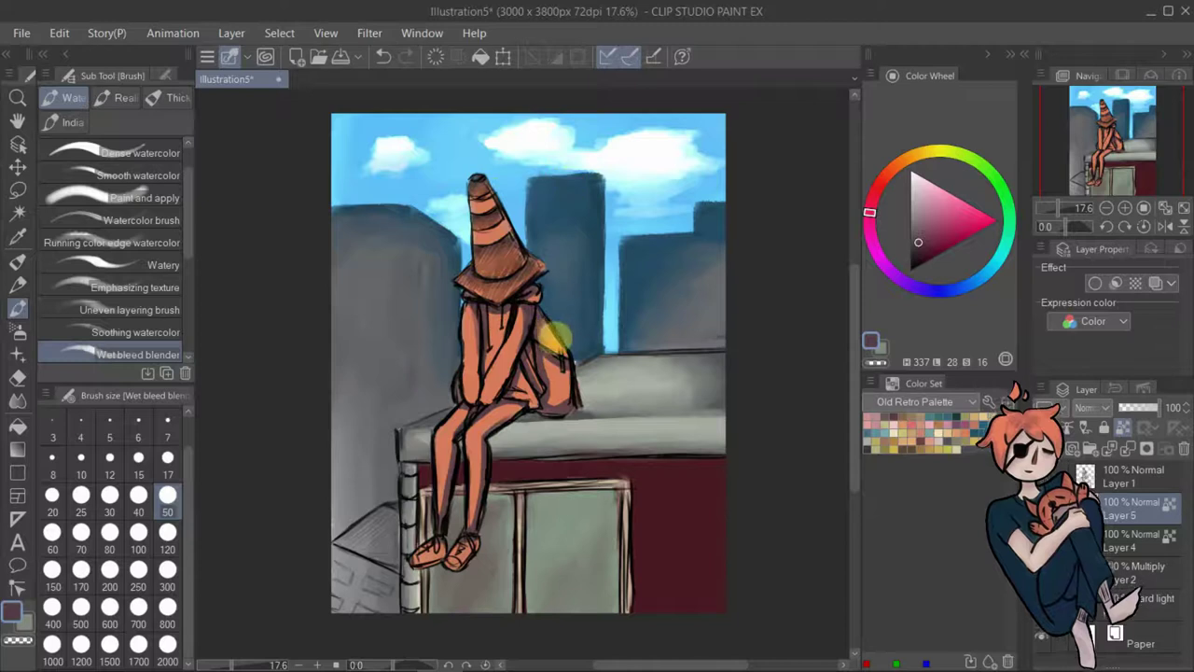
click(168, 534)
mouse_move(563, 396)
mouse_down()
mouse_move(541, 386)
mouse_move(483, 456)
mouse_move(483, 502)
mouse_up()
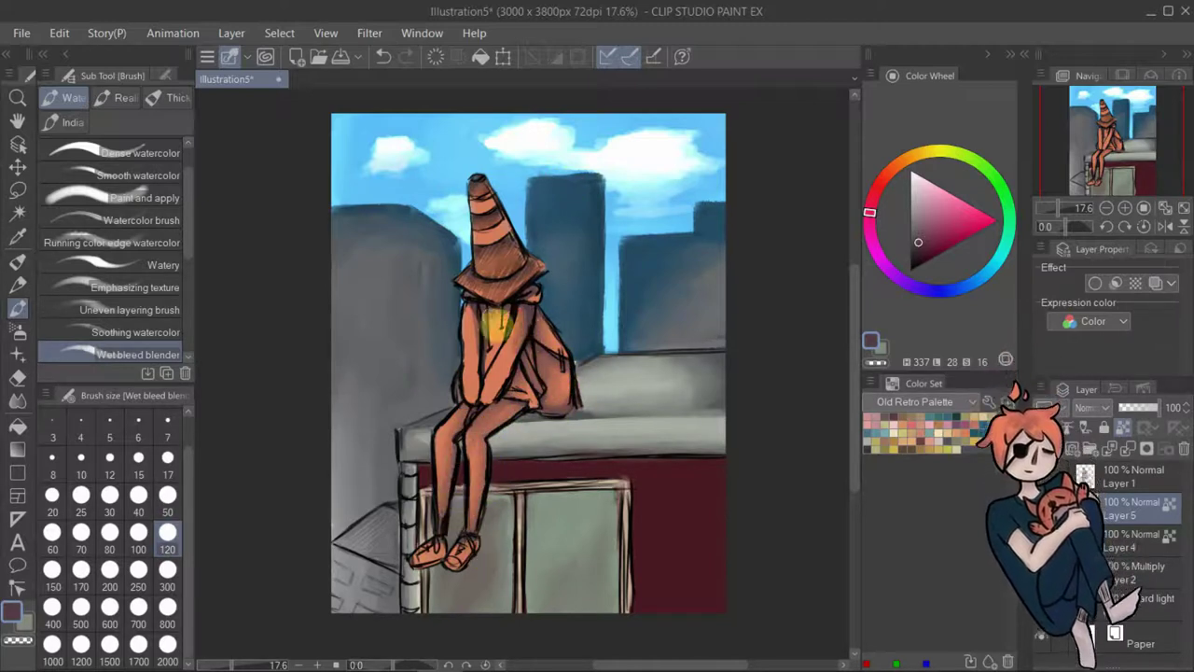
Paint pale stripes on the cone hat and blue-grey around the hands with the Muk 04 Round pen, then blend.
click(17, 261)
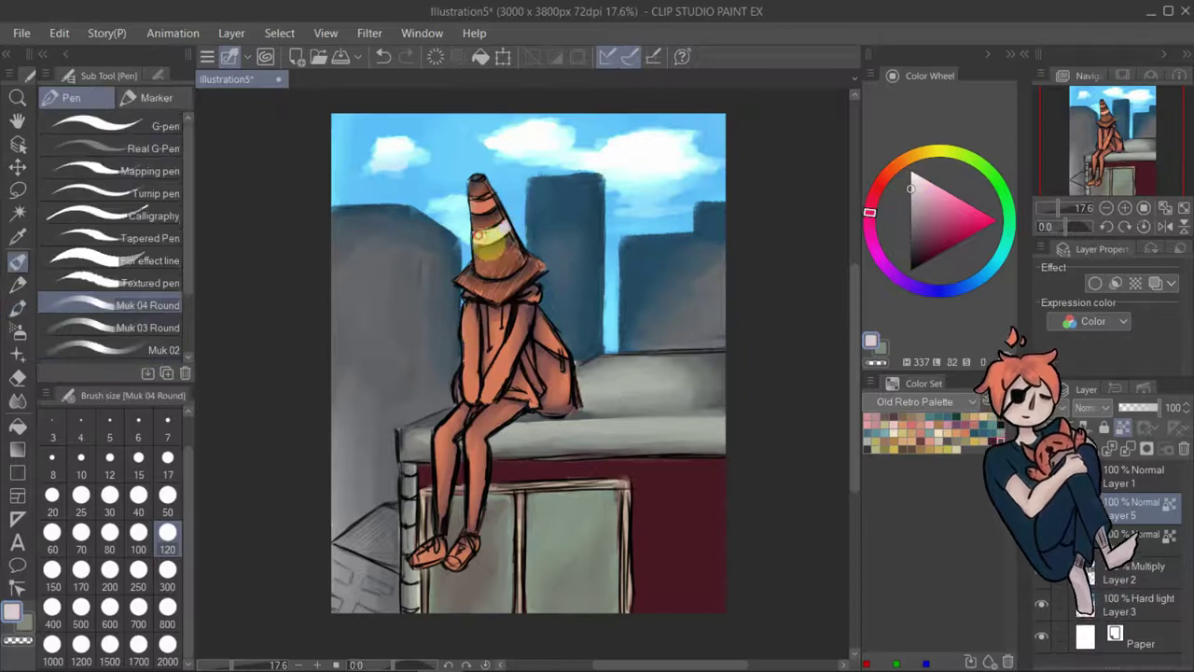
drag(472, 411, 478, 425)
click(948, 441)
click(168, 496)
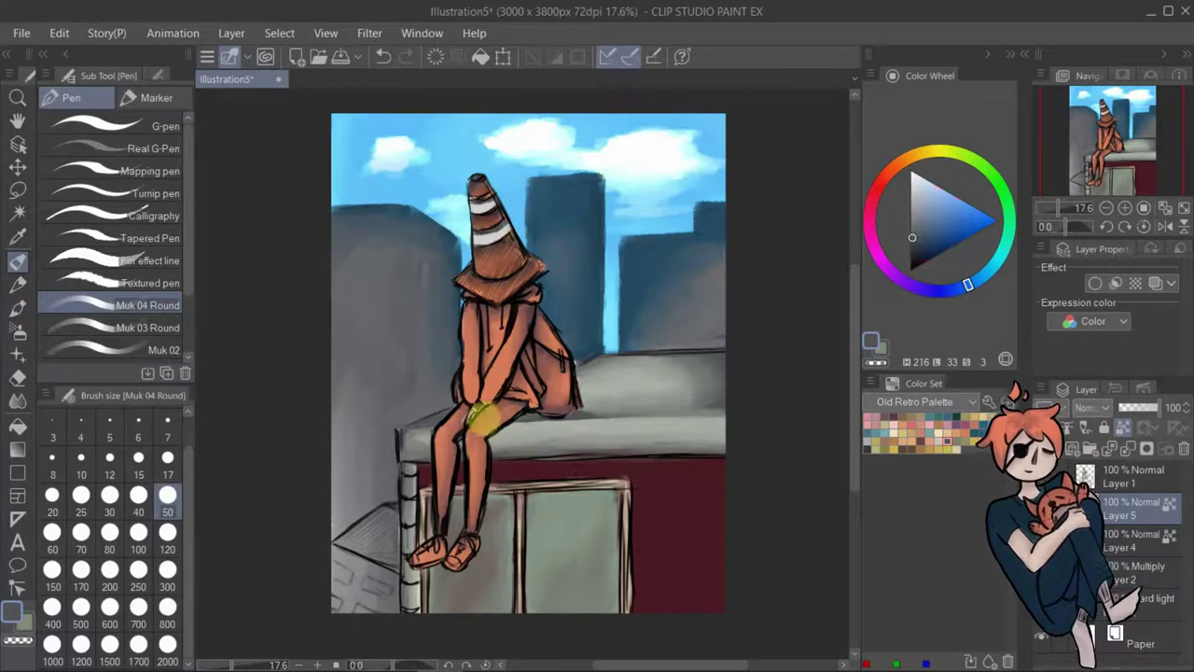
key(b)
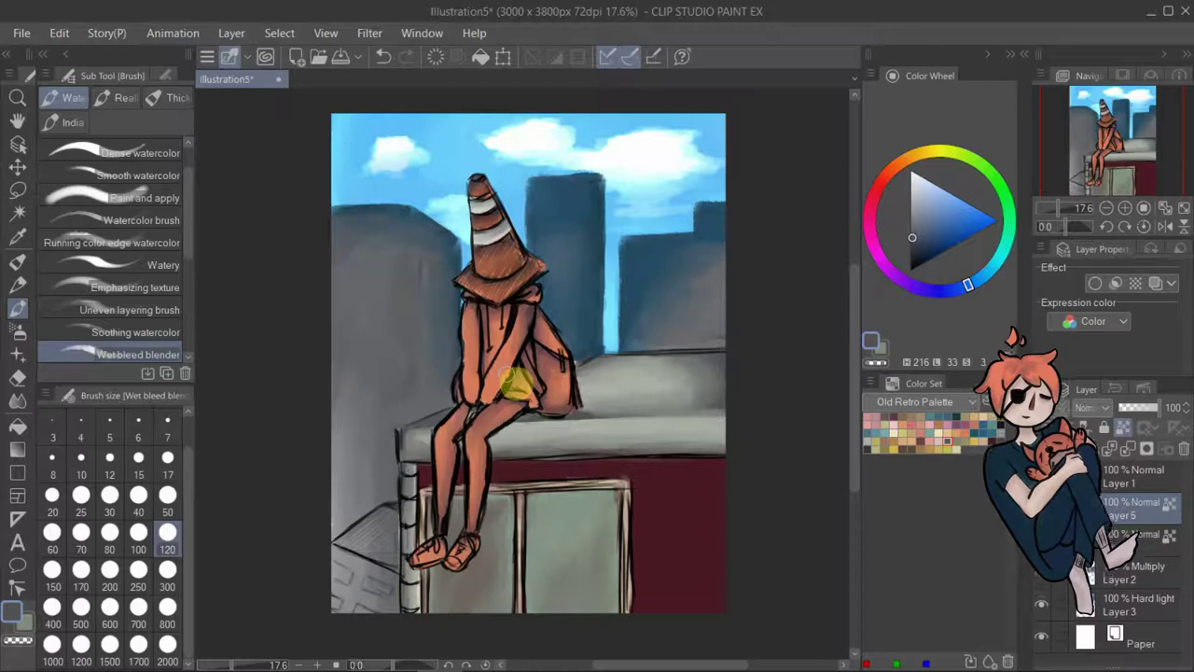
Add a new layer above Layer 1 and place the Kimono 02 texture material over the artwork.
click(1024, 54)
click(1129, 477)
click(1055, 449)
drag(940, 508, 495, 466)
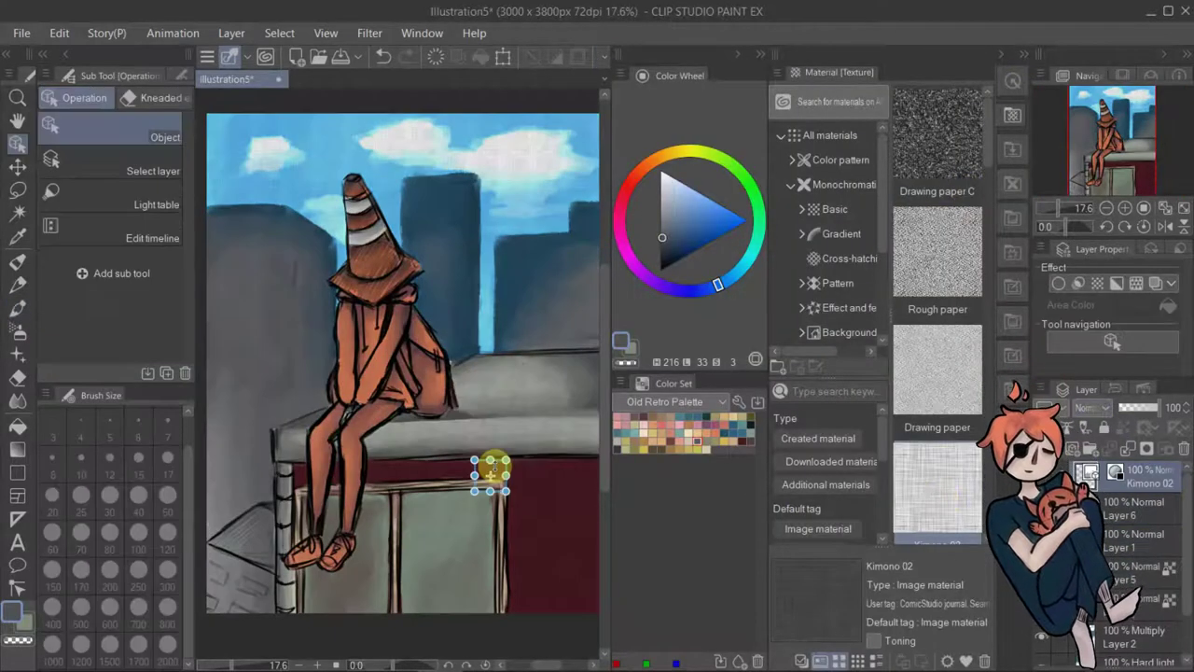
Hide the colour wheel and try the different layer effects on the Kimono 02 texture layer.
click(760, 54)
click(1138, 287)
click(1138, 289)
click(1156, 284)
click(1156, 284)
click(1100, 286)
click(1100, 286)
click(1080, 283)
click(1080, 284)
Add a new layer below the Kimono 02 texture and write the artist's signature on the red wall.
click(1135, 508)
click(1055, 449)
click(1002, 55)
key(p)
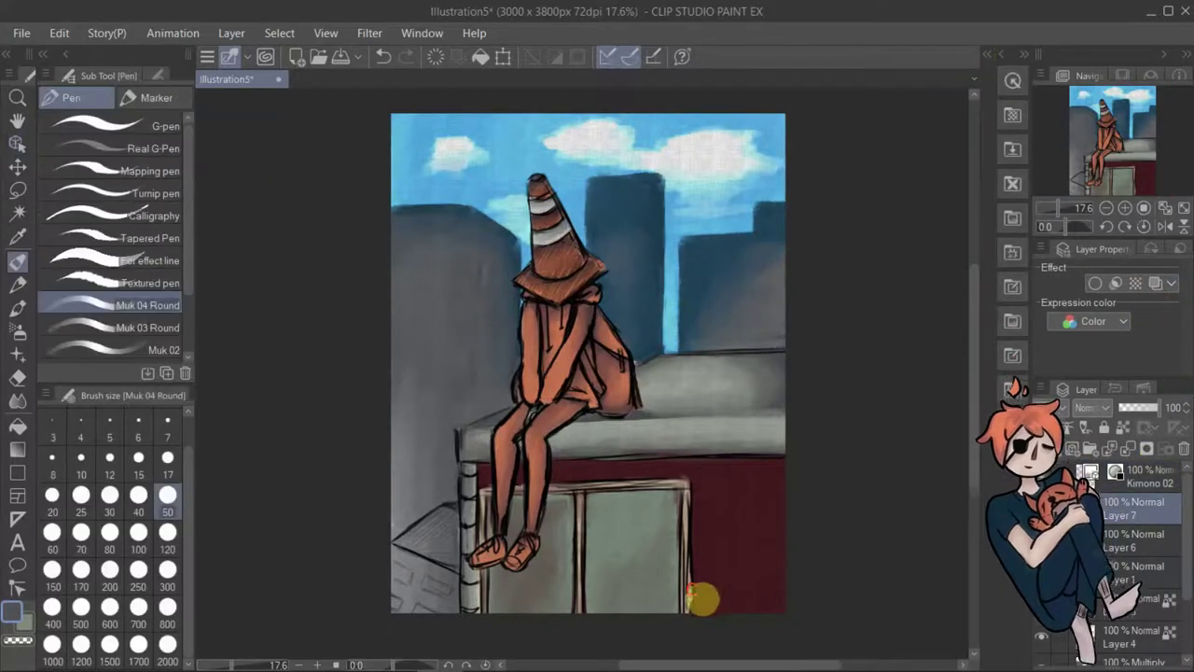
Add a new layer above Kimono 02 and place the Rough paper texture material over the artwork.
click(1134, 481)
click(1055, 449)
click(989, 54)
click(989, 55)
click(1001, 54)
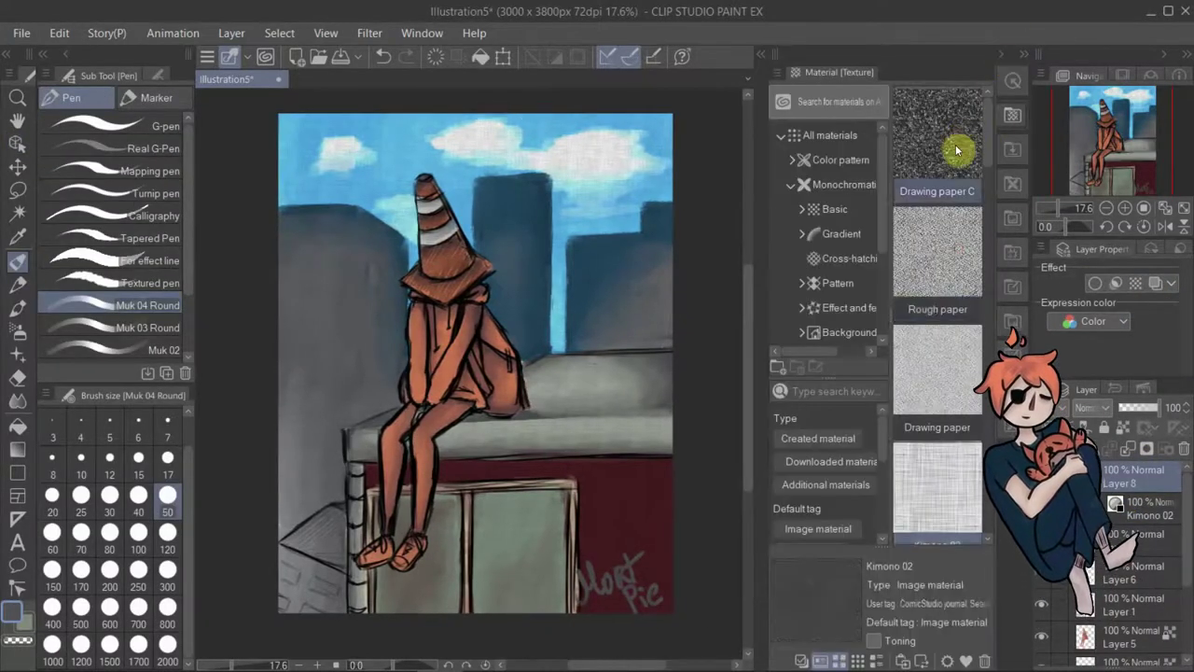
drag(937, 252, 532, 441)
Lower the Rough paper layer's opacity to 39% and test its layer effects, keeping the texture effect on.
click(1138, 284)
click(1136, 283)
drag(1159, 408, 1134, 408)
click(1059, 284)
click(1059, 284)
click(1136, 283)
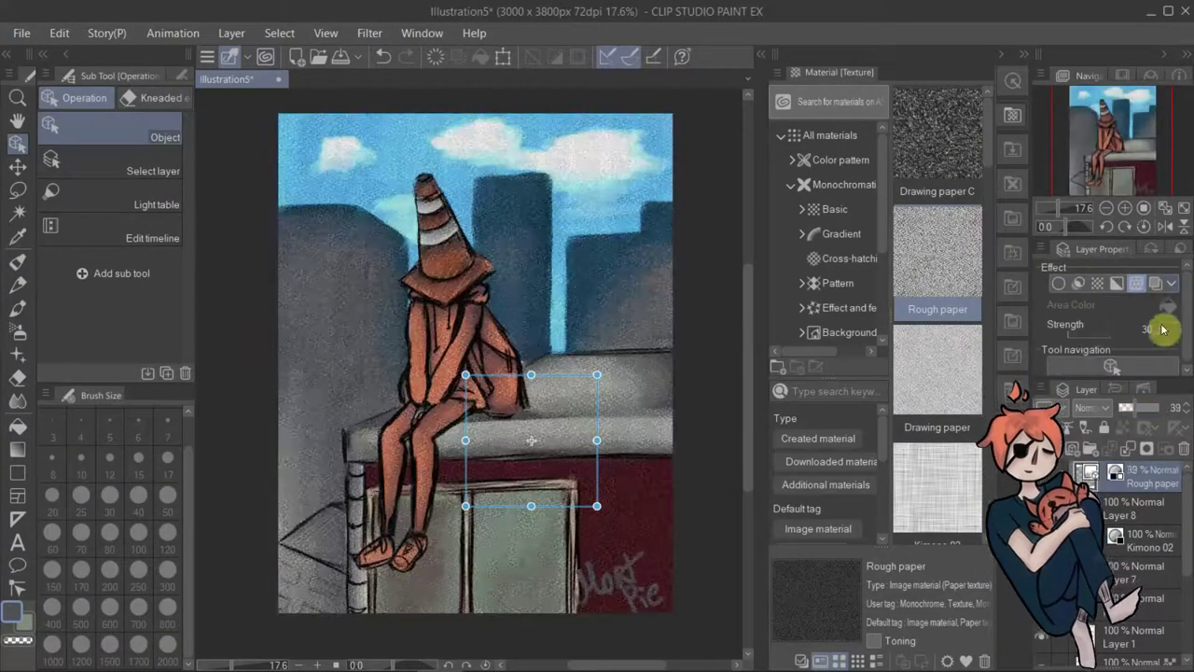
click(1002, 54)
Group all the artwork layers above Paper into a folder.
click(369, 34)
mouse_move(444, 102)
click(370, 34)
drag(1187, 546, 1186, 616)
scroll(1164, 508, up, 3)
click(1155, 506)
click(1155, 599)
click(1157, 528)
drag(1186, 559, 1158, 565)
drag(1162, 606, 1162, 592)
scroll(1175, 471, up, 5)
Select the Multiply layer, Layer 2, and open the Perlin noise render filter for it.
click(369, 33)
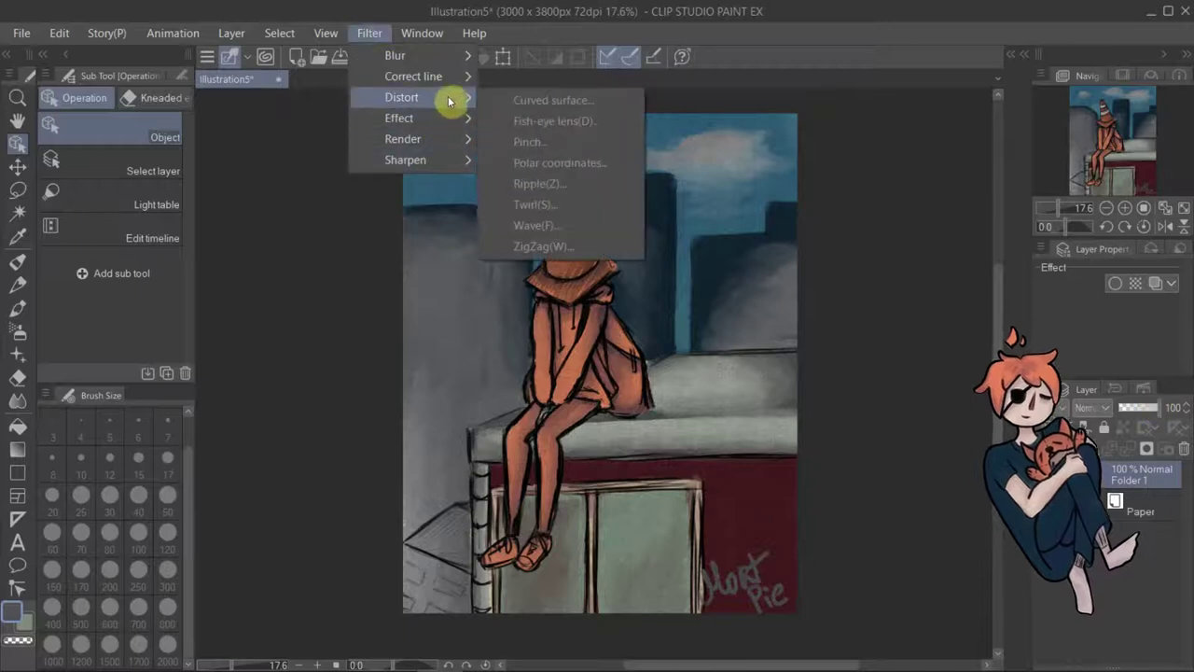
click(1137, 501)
scroll(1136, 501, down, 5)
click(1144, 519)
click(1153, 582)
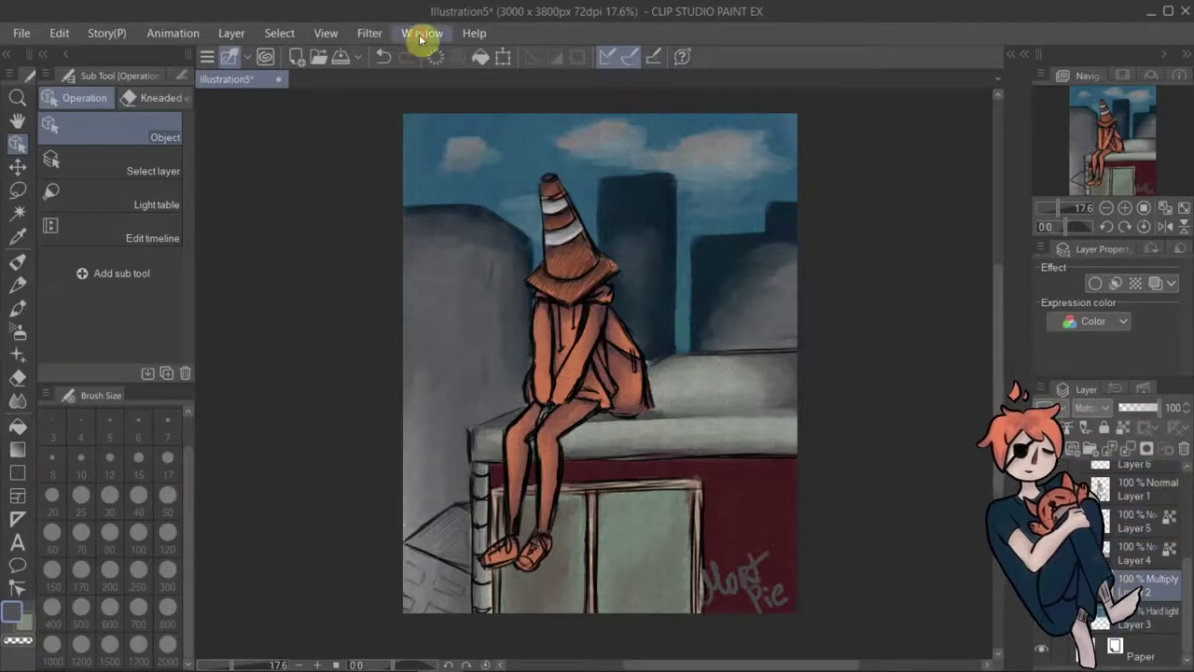
click(369, 34)
mouse_move(411, 157)
click(585, 158)
click(423, 33)
mouse_move(371, 34)
mouse_move(463, 139)
click(536, 139)
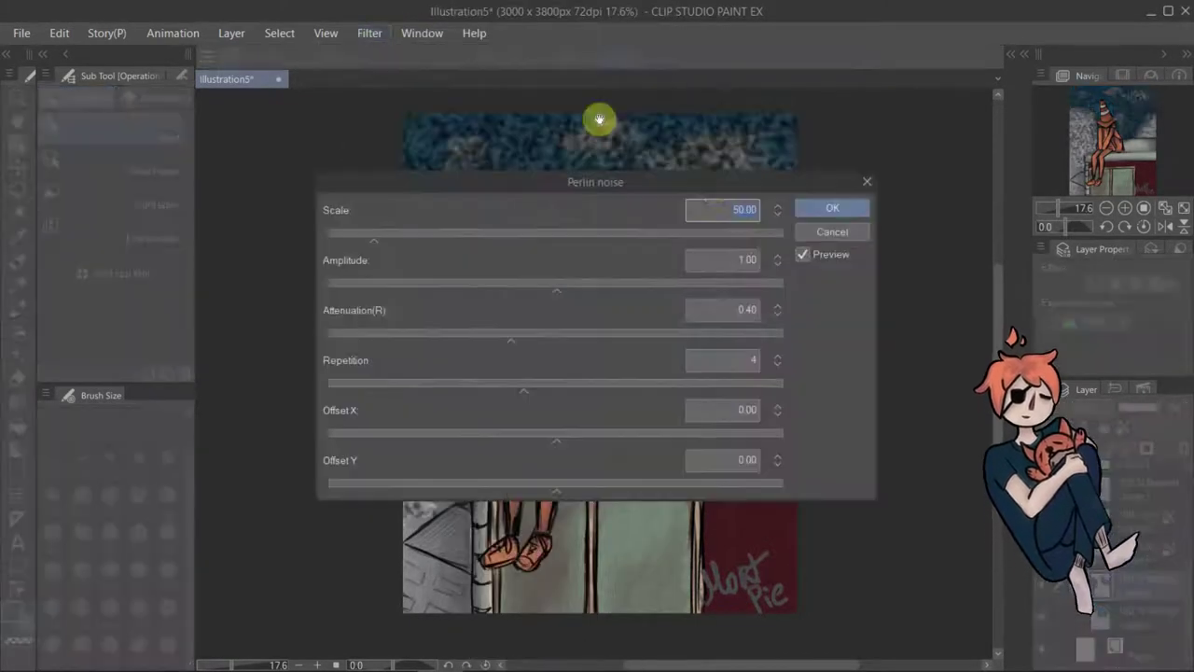
Adjust the Perlin noise settings against the preview and apply the noise to the background.
drag(597, 180, 351, 93)
drag(422, 105, 894, 389)
drag(597, 433, 685, 433)
drag(780, 484, 887, 483)
drag(748, 582, 936, 579)
click(679, 631)
drag(877, 381, 903, 327)
drag(710, 378, 755, 378)
drag(845, 328, 974, 270)
drag(1039, 327, 812, 333)
drag(873, 274, 1010, 295)
key(Return)
Add a new layer above Layer 2 and outline the figure and roof in pale cream with the Muk 04 Round pen.
click(1072, 448)
click(18, 262)
click(1010, 54)
click(933, 175)
click(1009, 54)
drag(532, 362, 526, 402)
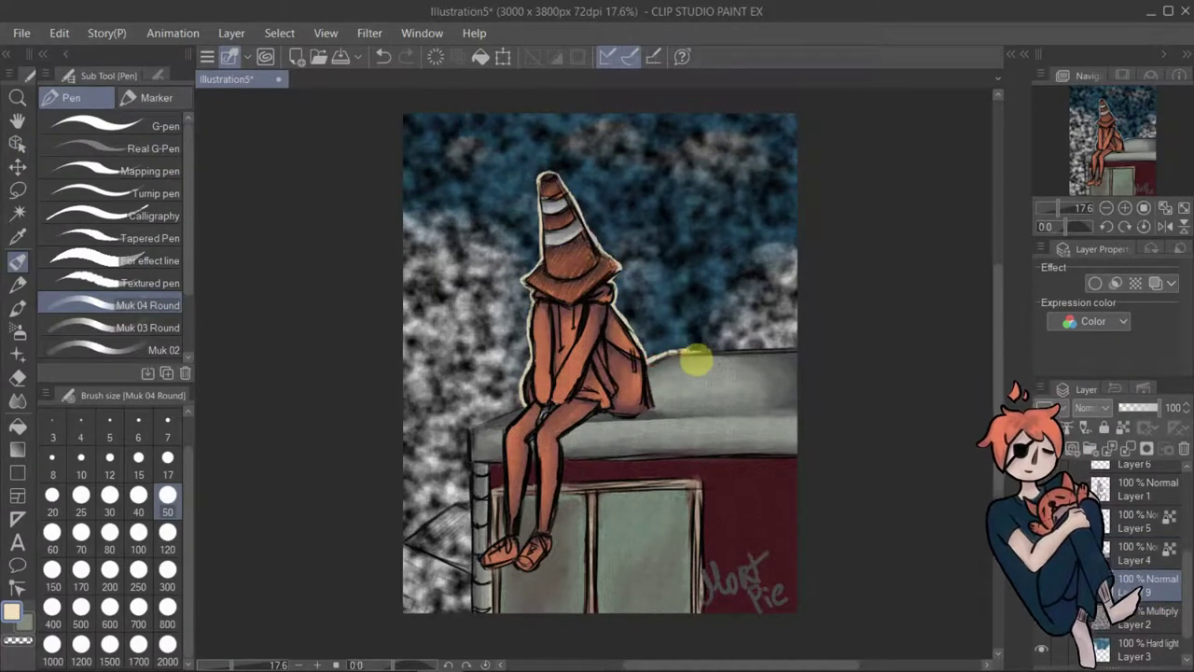
Turn on the border effect for the outline layer and refine the cream outline with the pen and Hard eraser.
key(e)
click(1095, 283)
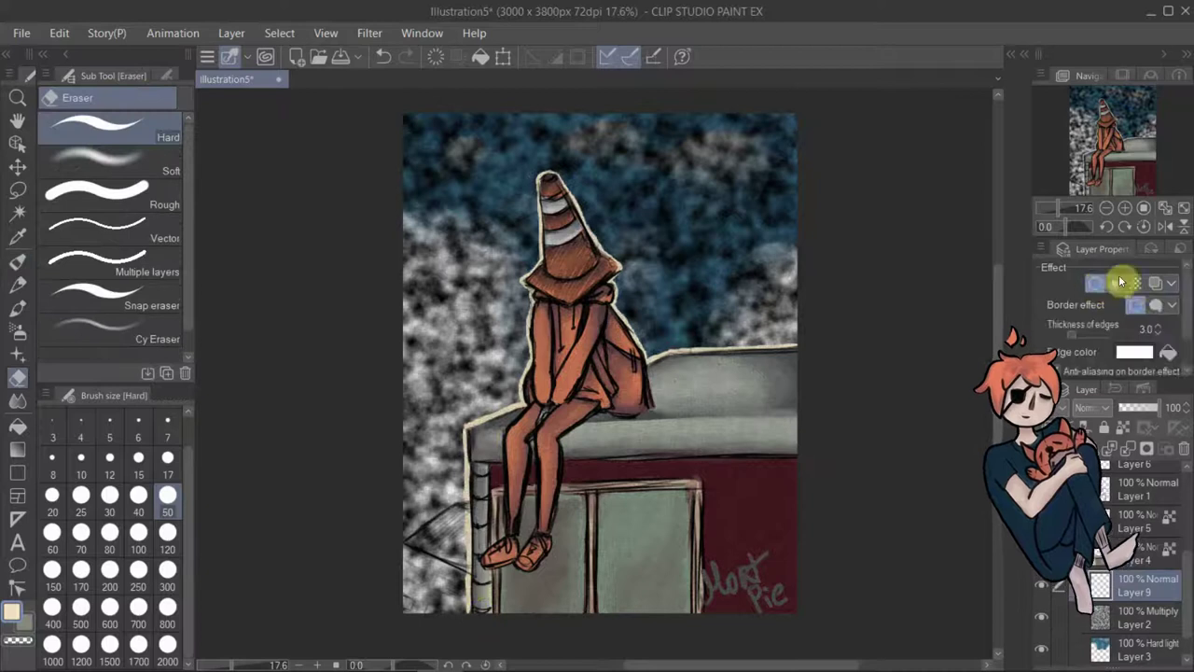
key(p)
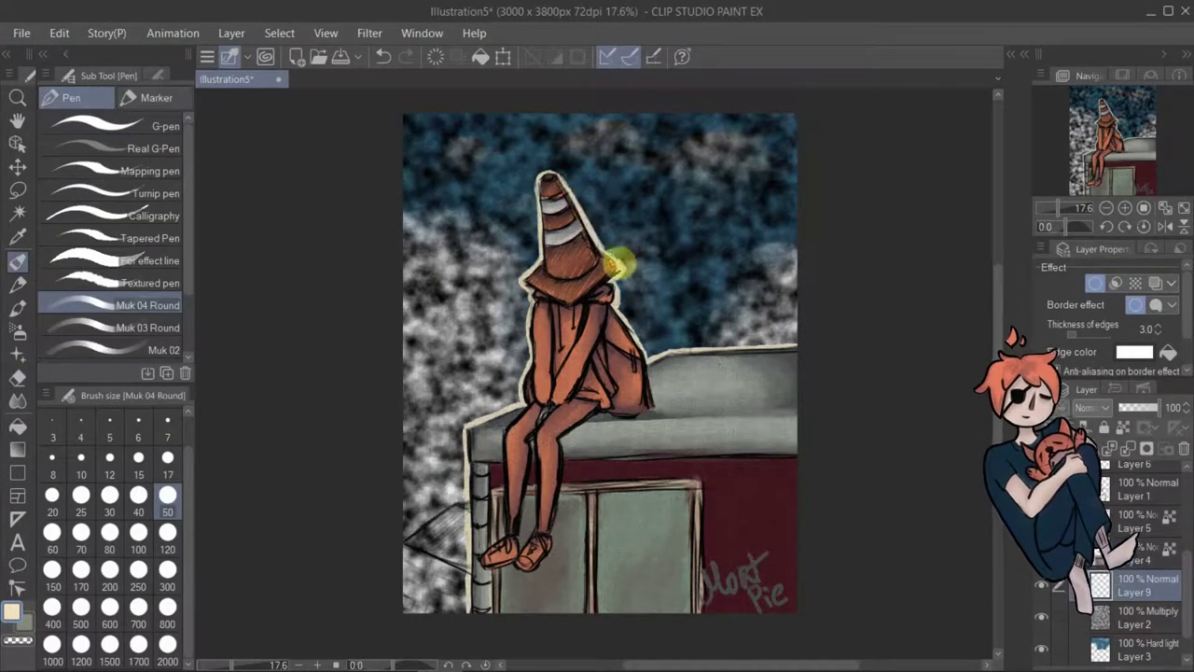
key(e)
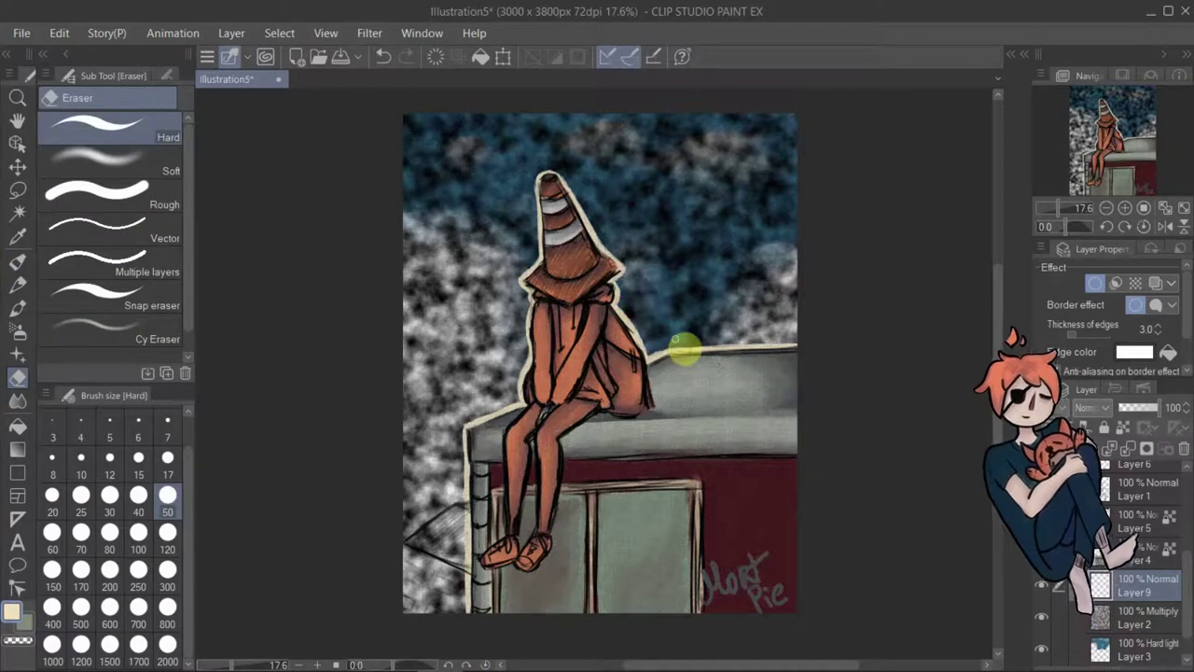
Add a new layer above Layer 4 and draw cream glints on the two window panes.
key(ctrl+shift+n)
key(p)
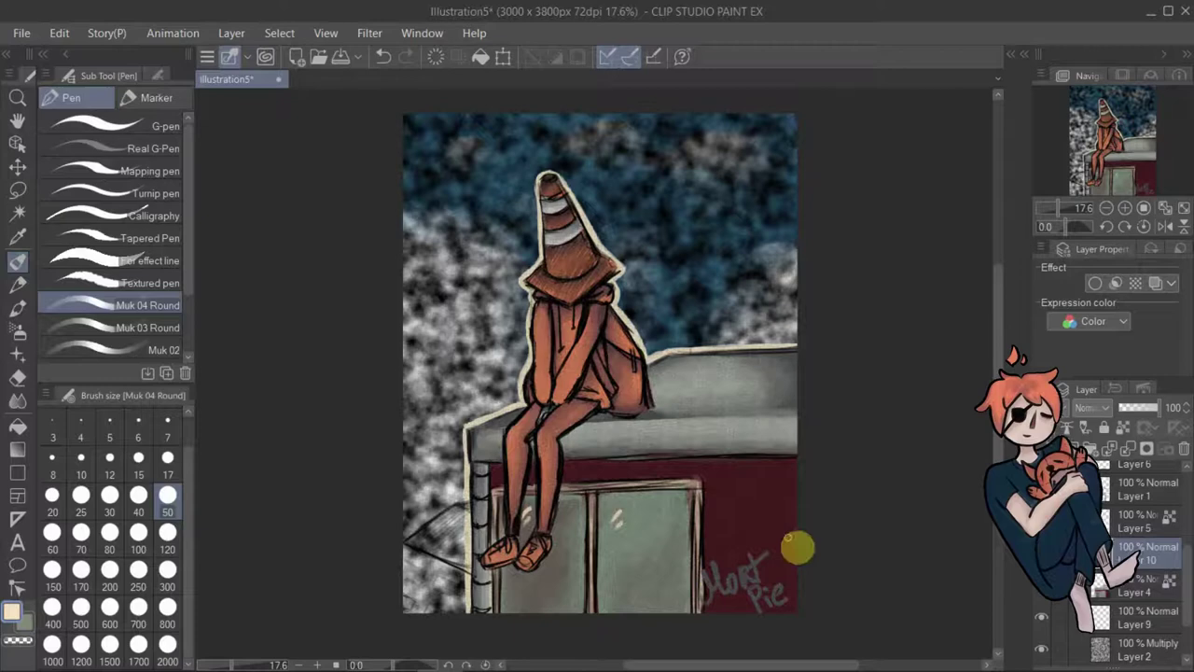
scroll(1180, 557, down, 2)
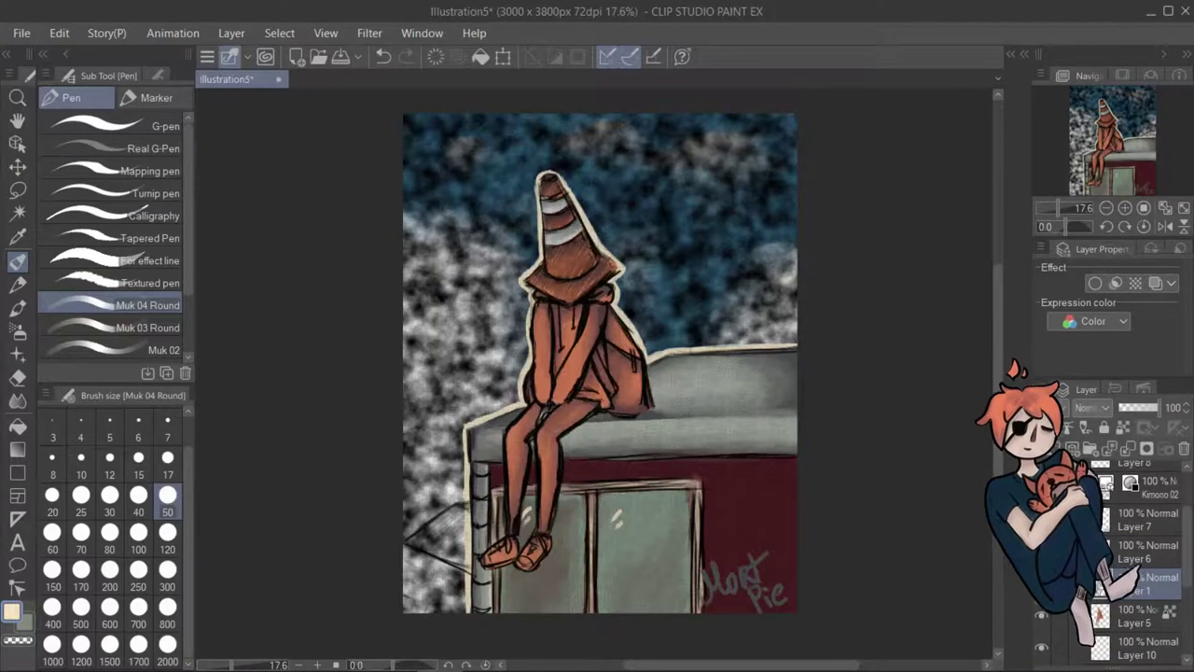
Save the finished illustration as a PNG file named cone.png.
key(ctrl+s)
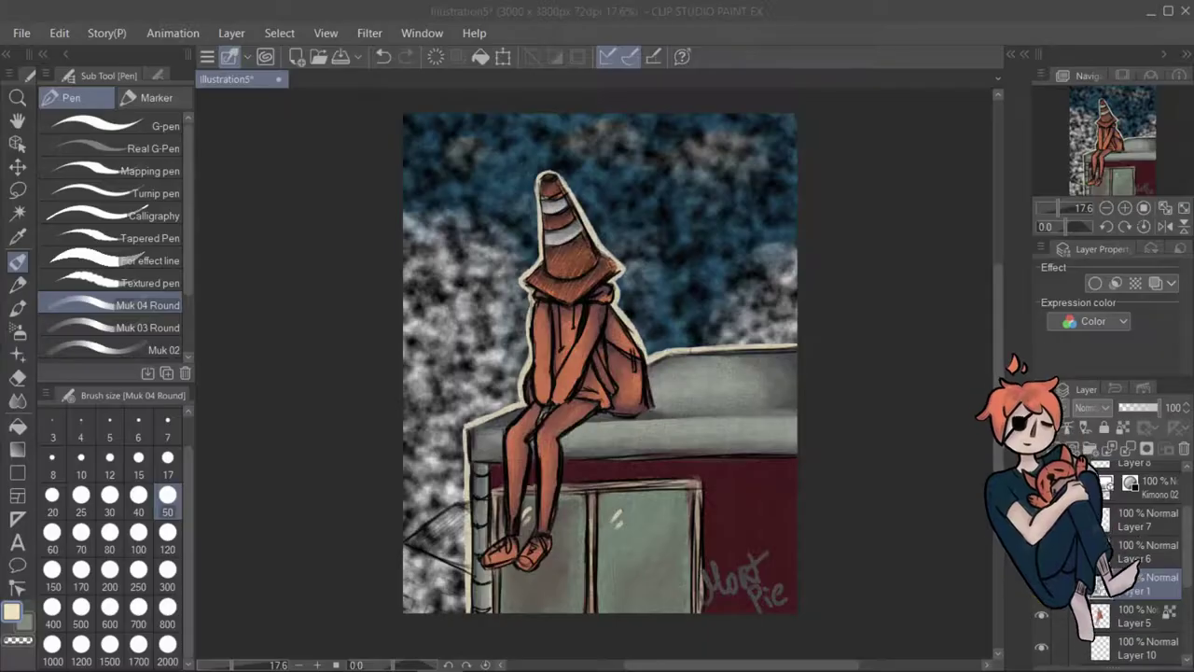
key(alt+shift+s)
click(733, 596)
click(727, 517)
click(1037, 642)
click(666, 269)
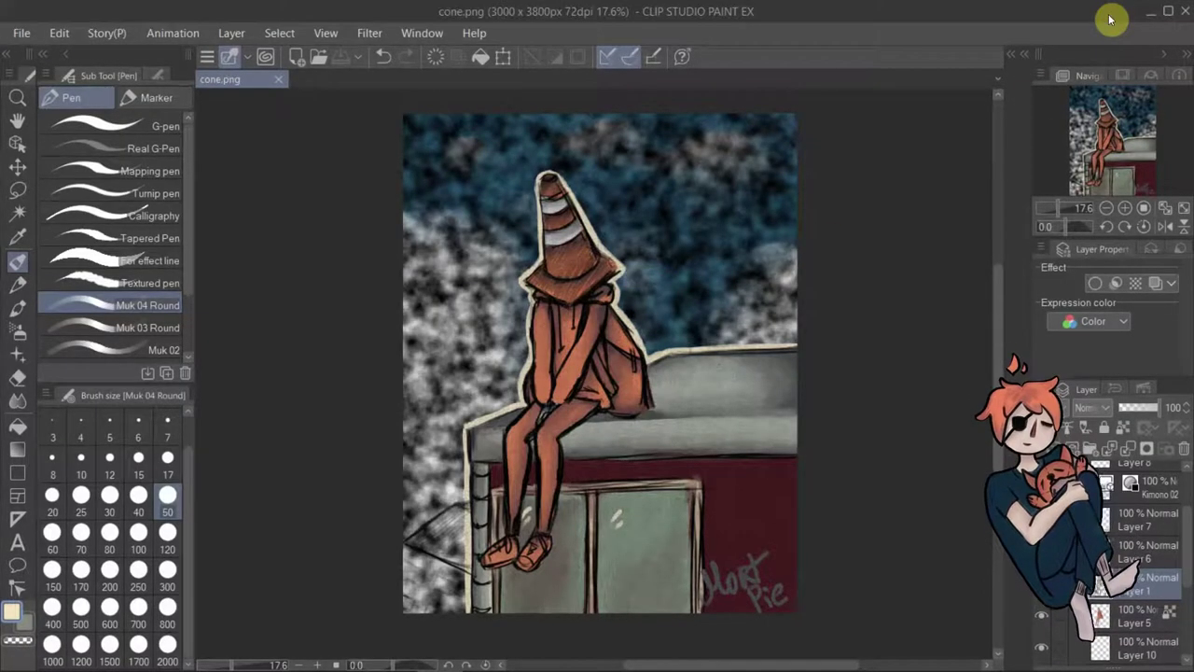